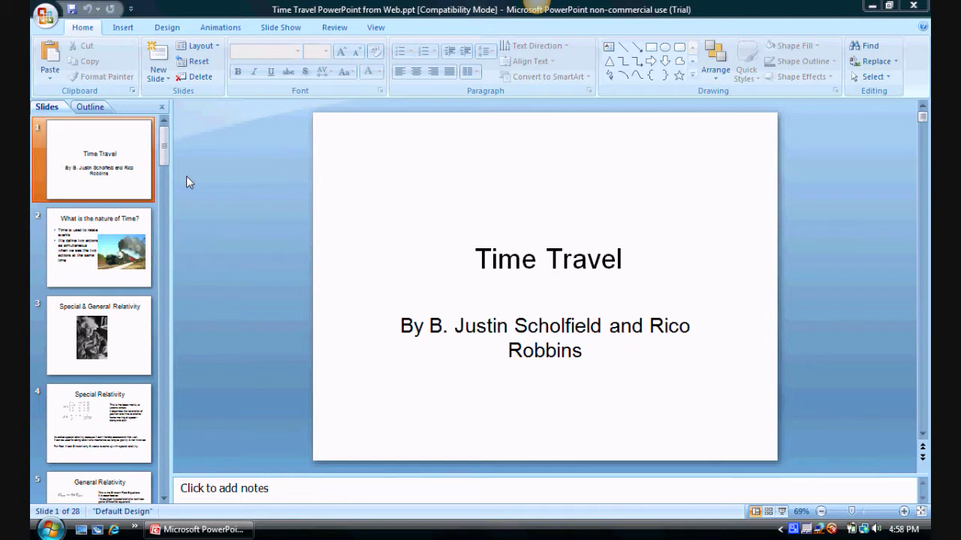
- Start the Time Travel slide show from the beginning and advance nine slides to Problems With Worm Hole Creation
left_click(286, 30)
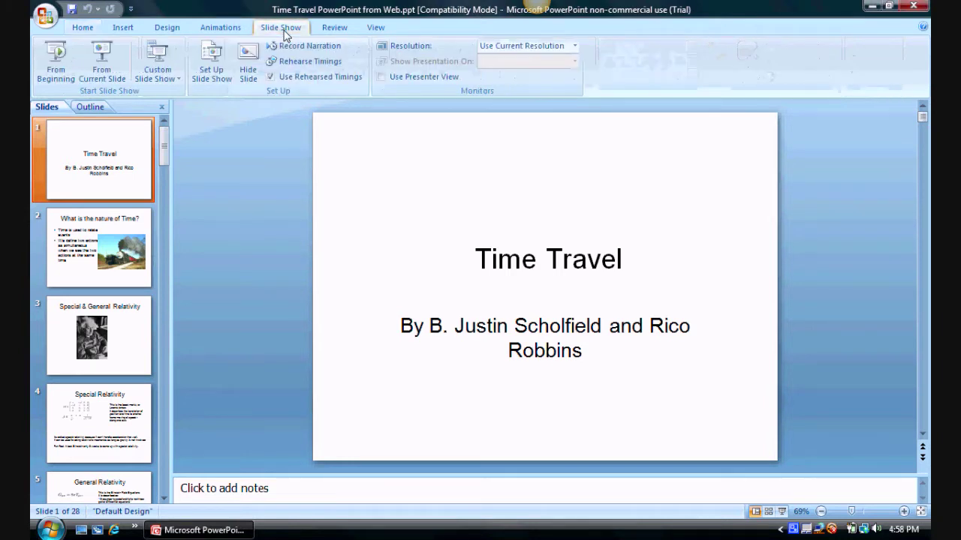
left_click(57, 75)
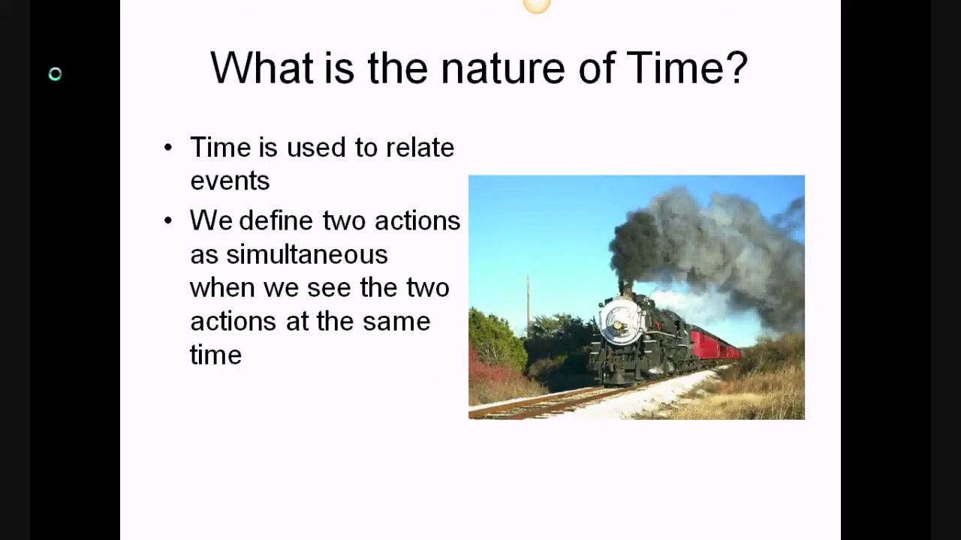
left_click(55, 74)
left_click(55, 73)
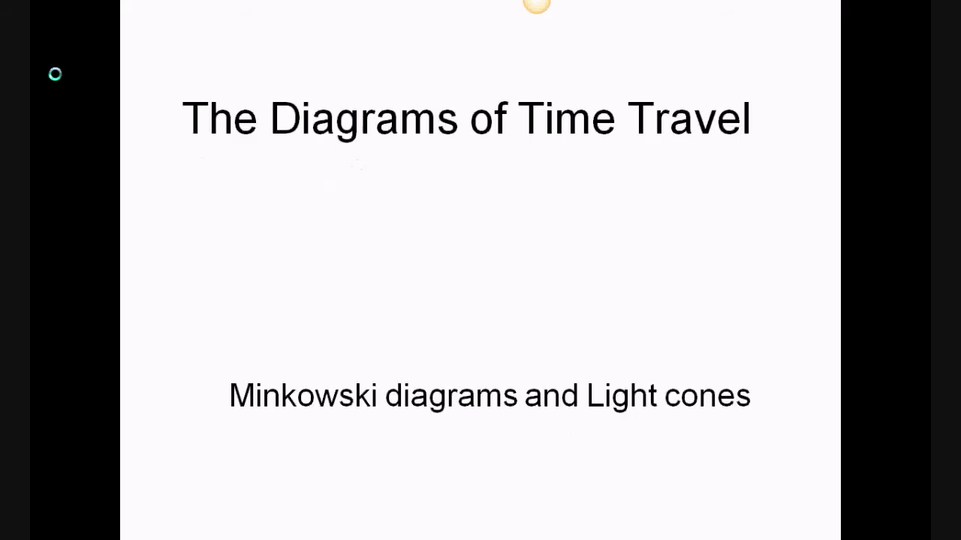
left_click(55, 73)
left_click(54, 73)
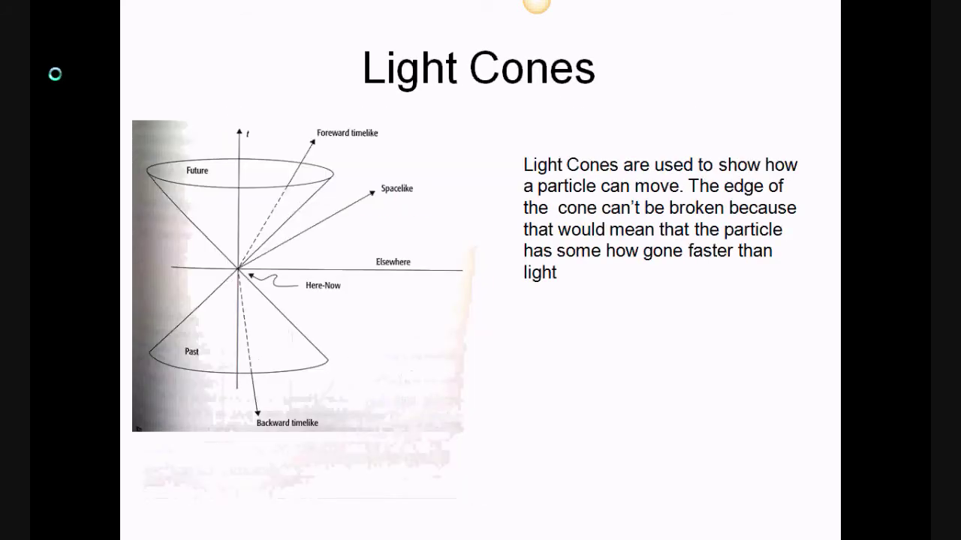
left_click(55, 74)
left_click(54, 73)
left_click(55, 74)
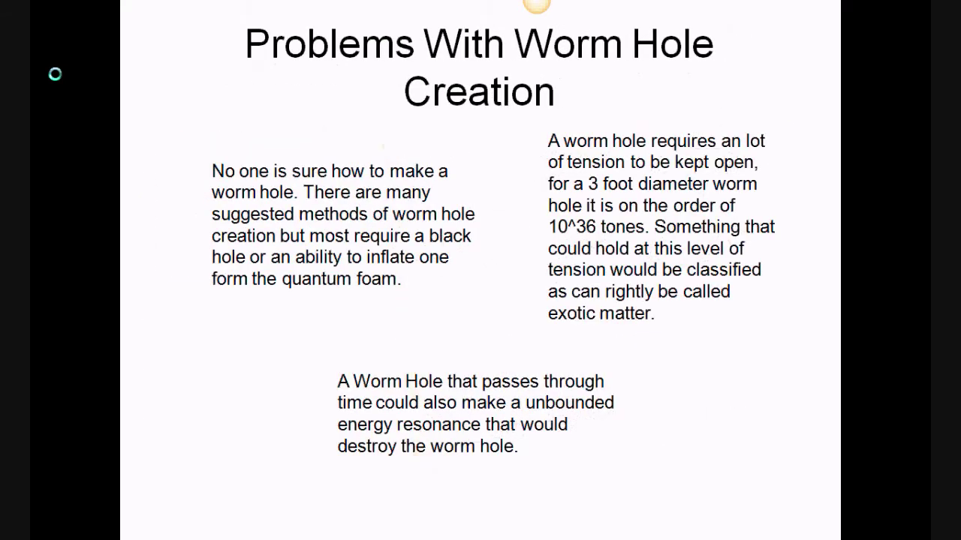
left_click(55, 73)
left_click(55, 73)
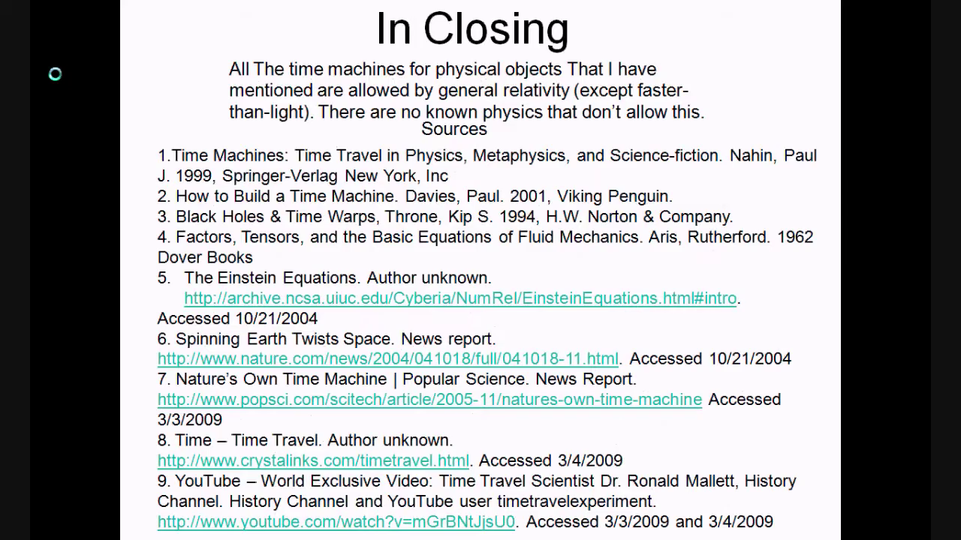
key("Right")
key("Right")
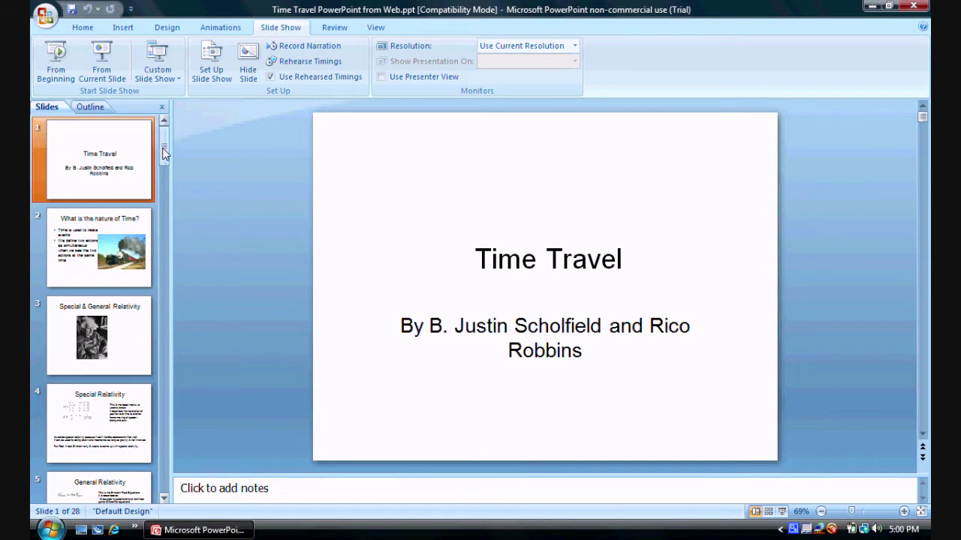
- Copy the Mallett Video slide 22 and paste the copy as slide 23
left_click_drag(165, 153, 164, 391)
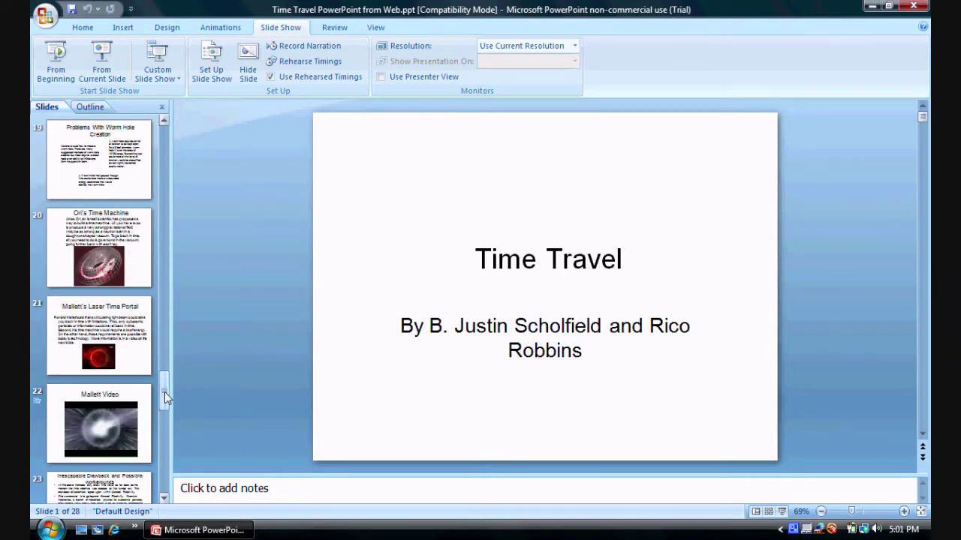
left_click(120, 432)
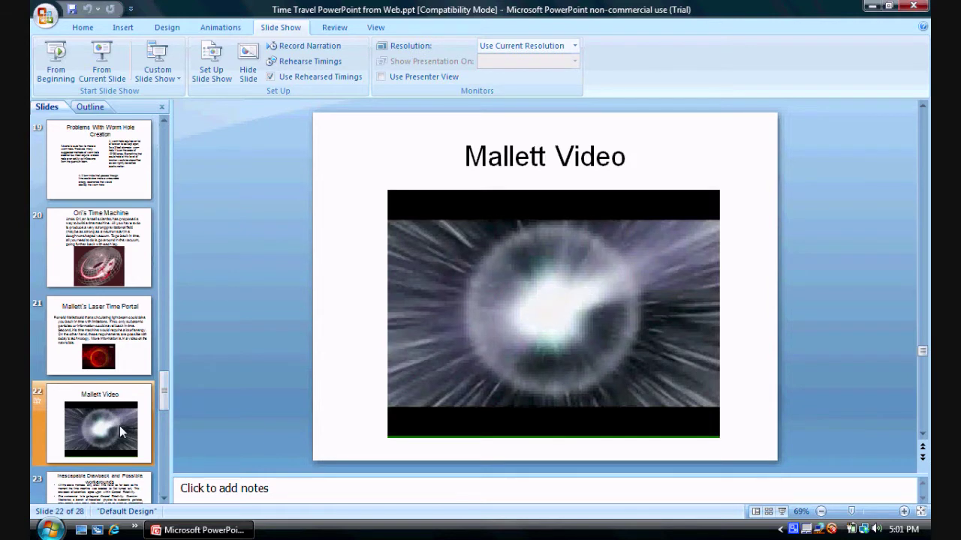
right_click(121, 432)
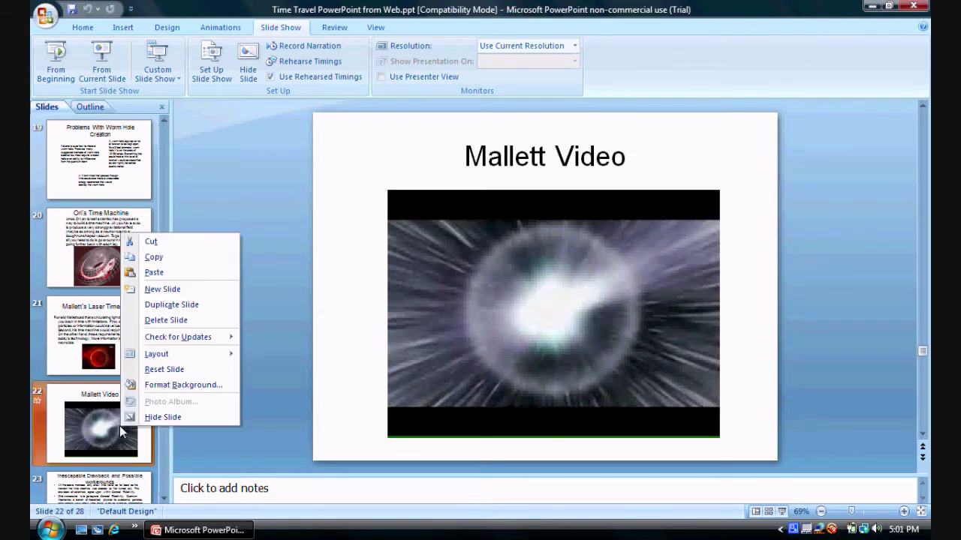
left_click(160, 259)
right_click(93, 470)
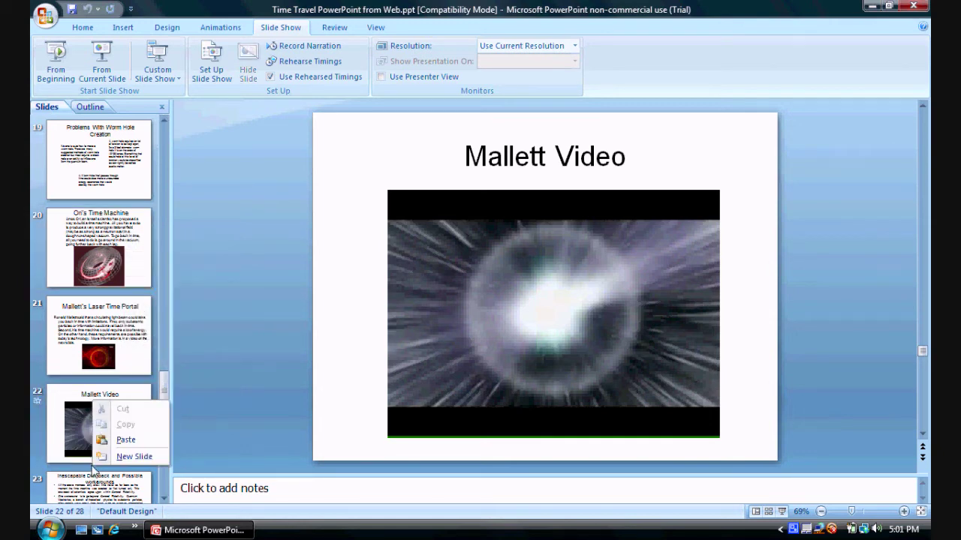
left_click(126, 439)
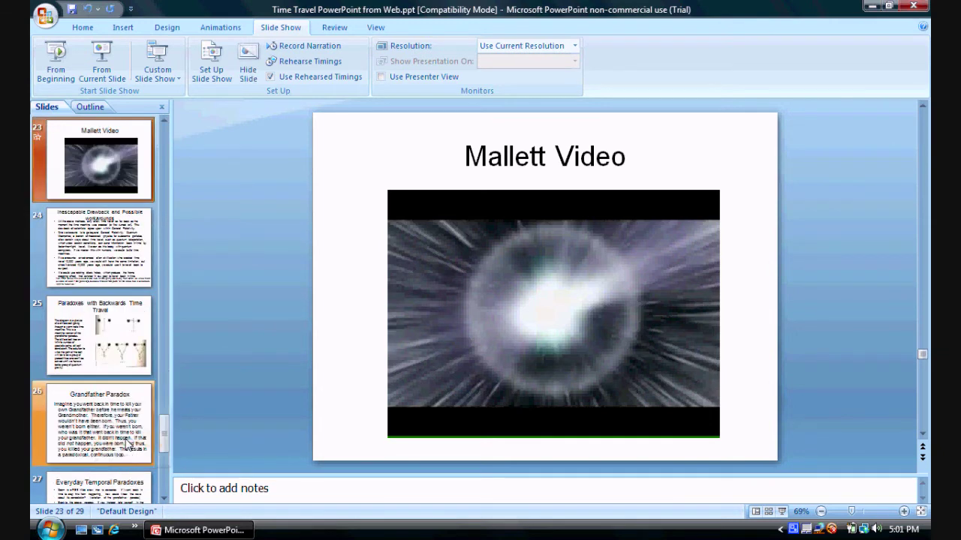
- Scroll the Slides pane back to the top and bring up the Office file menu
left_click(166, 117)
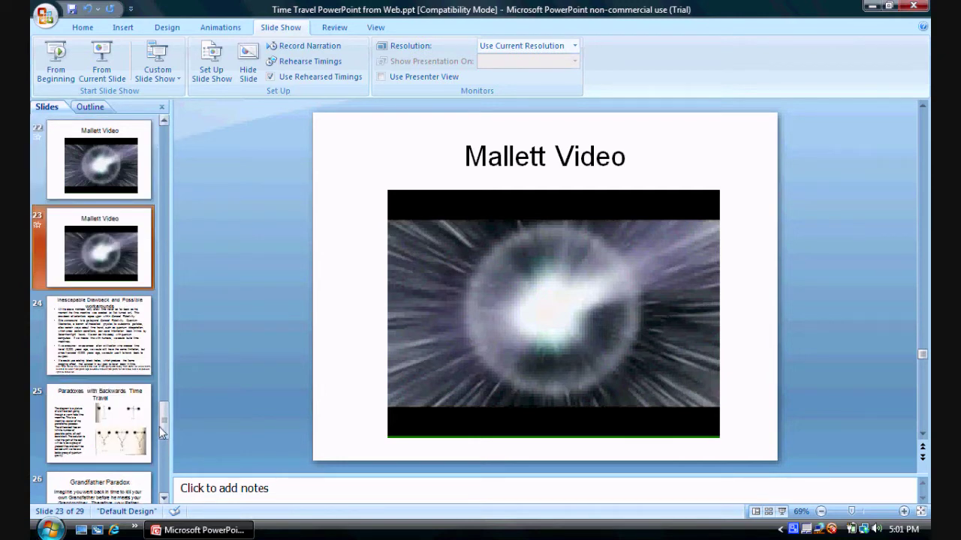
left_click_drag(160, 426, 164, 478)
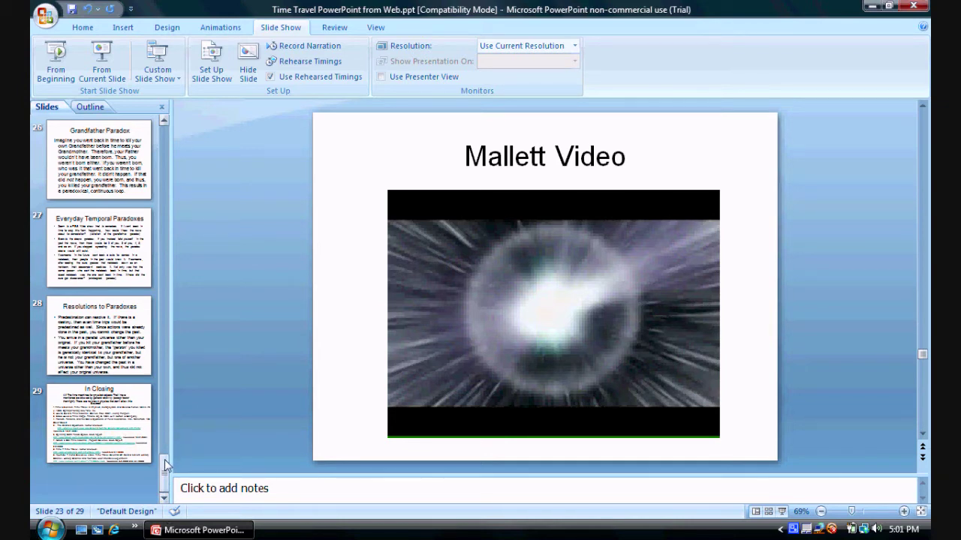
left_click_drag(164, 460, 166, 352)
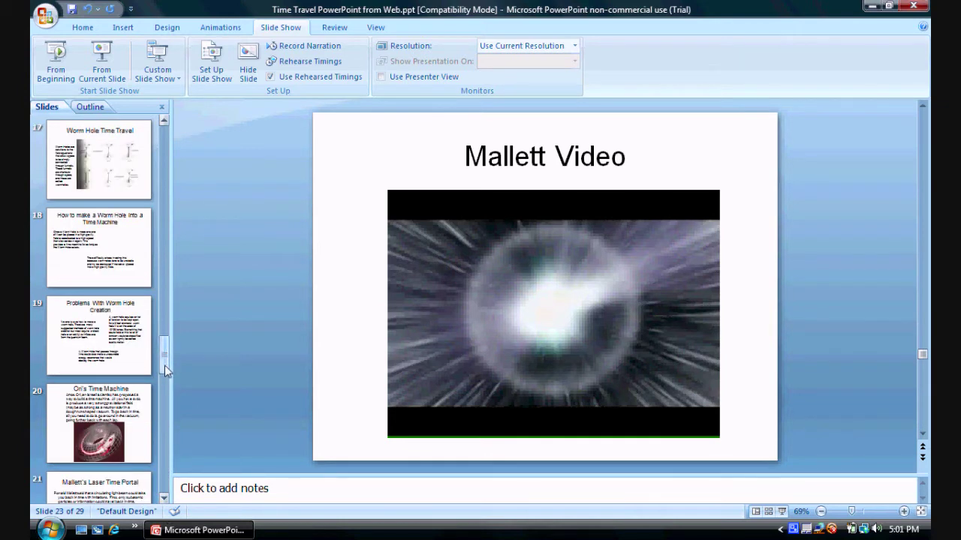
left_click_drag(168, 294, 169, 147)
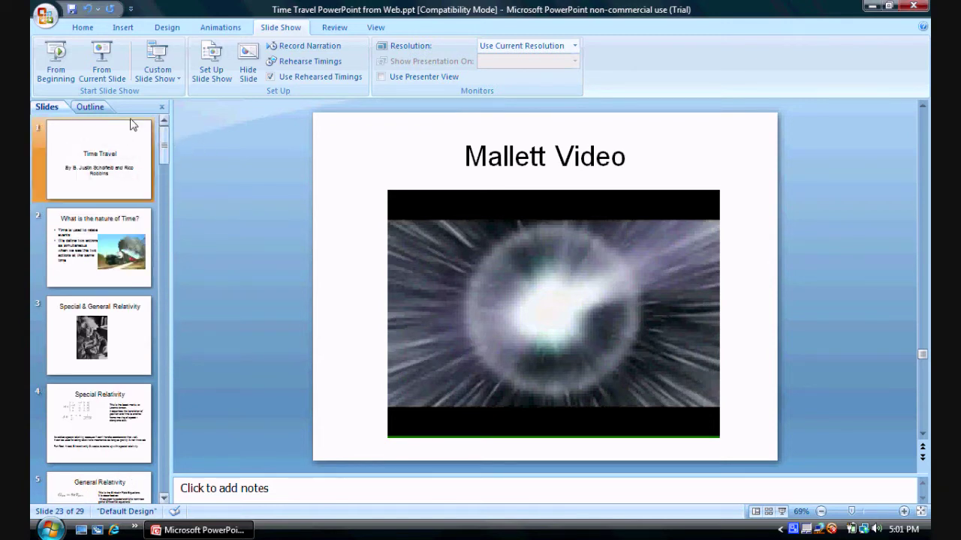
left_click(56, 21)
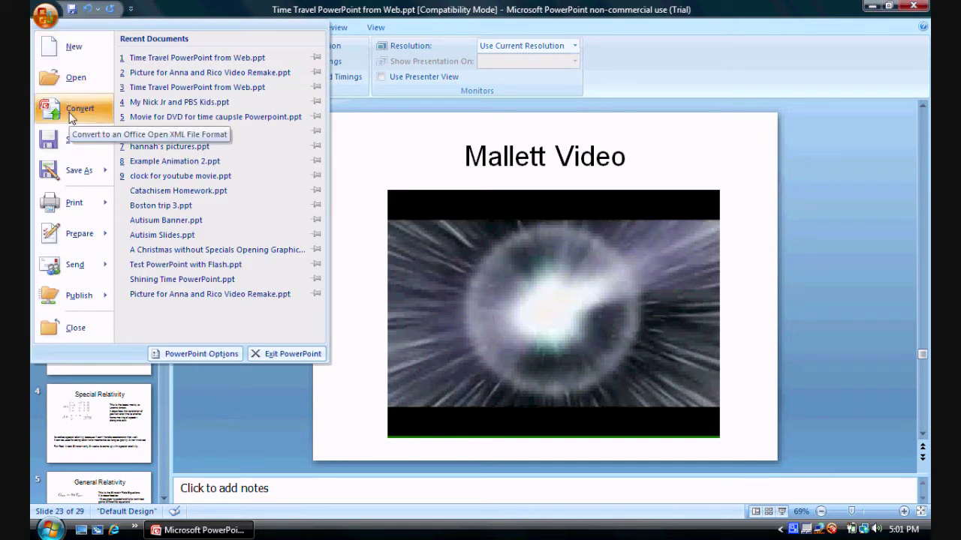
- Save a copy as JPEG File Interchange Format named 'example powerpoint pictures' in Documents
mouse_move(79, 173)
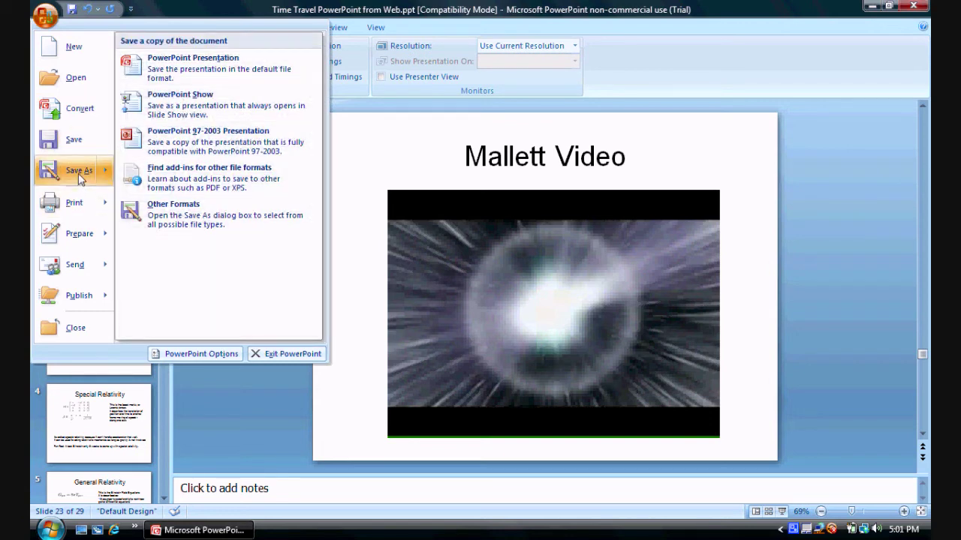
left_click(150, 205)
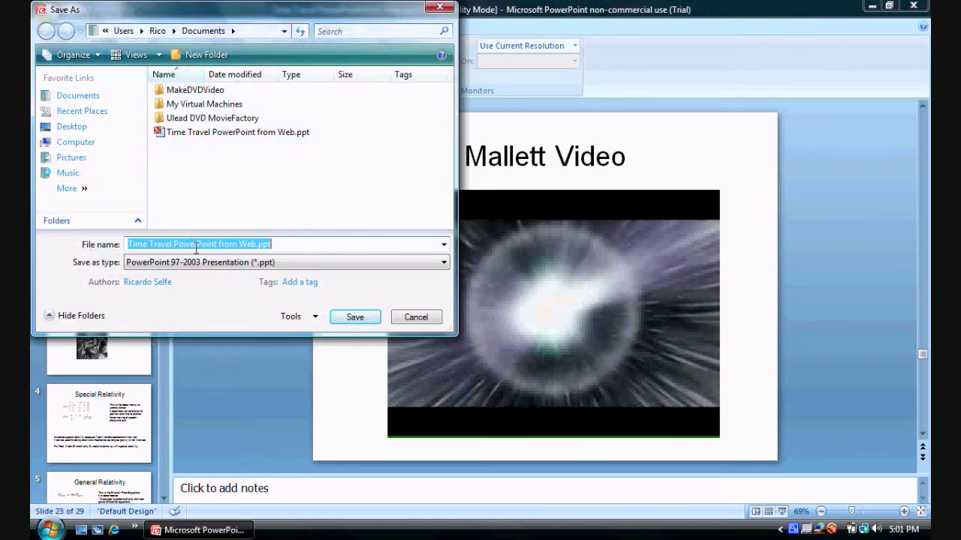
left_click(235, 263)
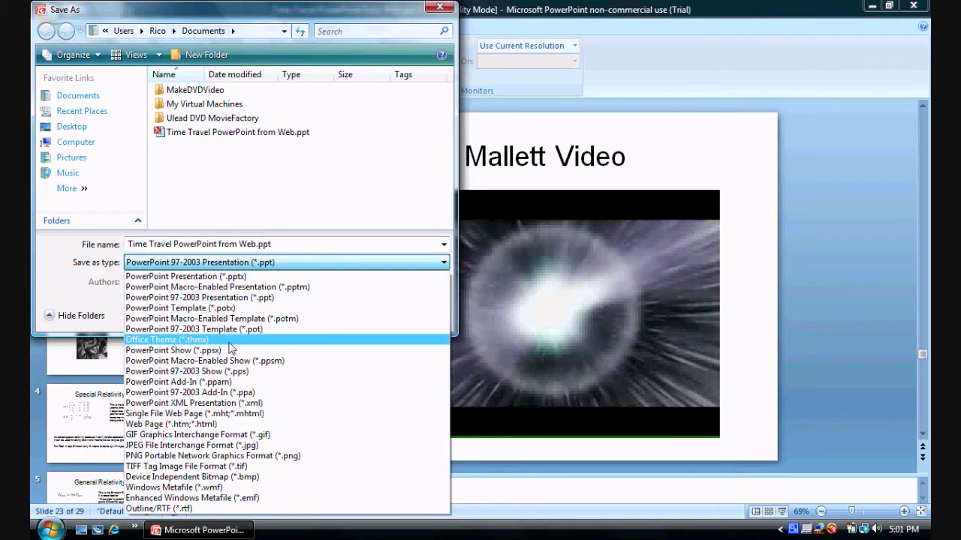
left_click(215, 446)
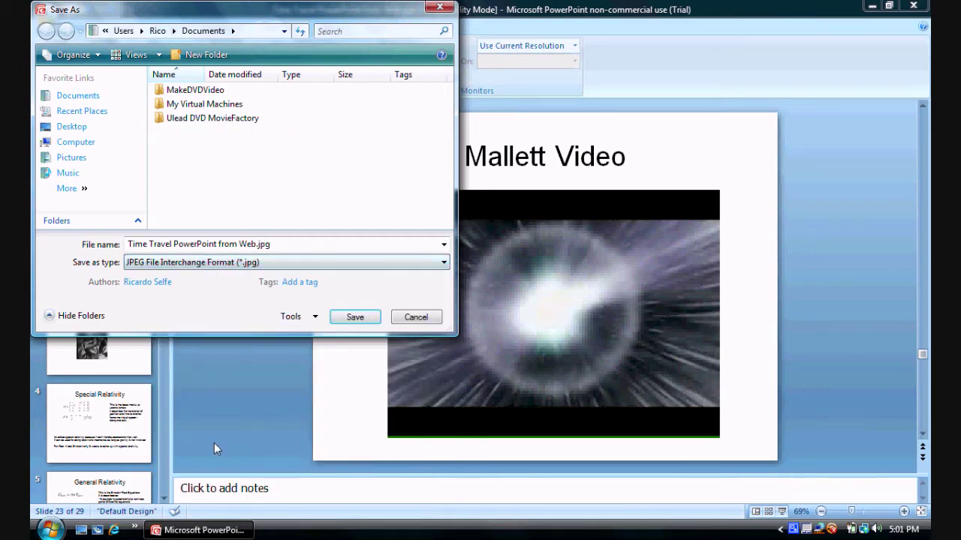
left_click(222, 242)
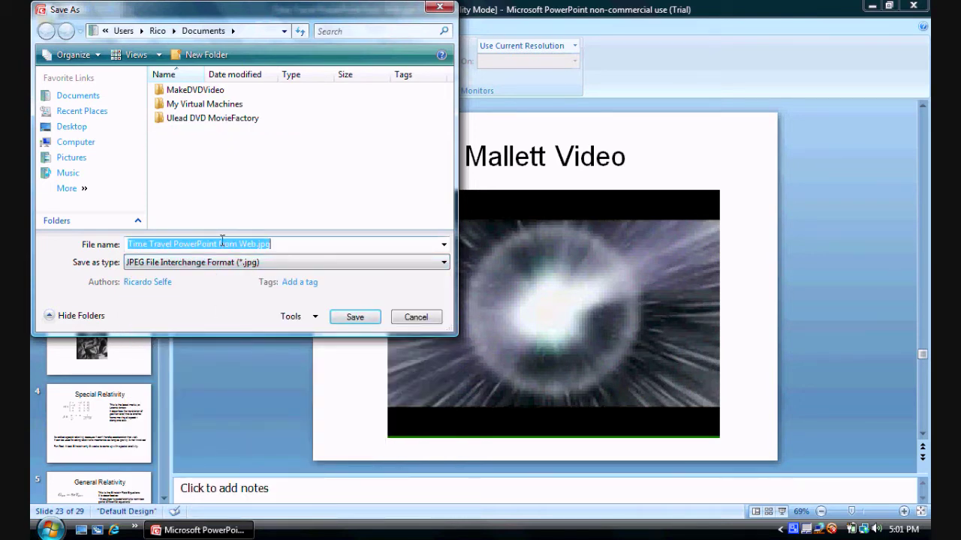
type("e")
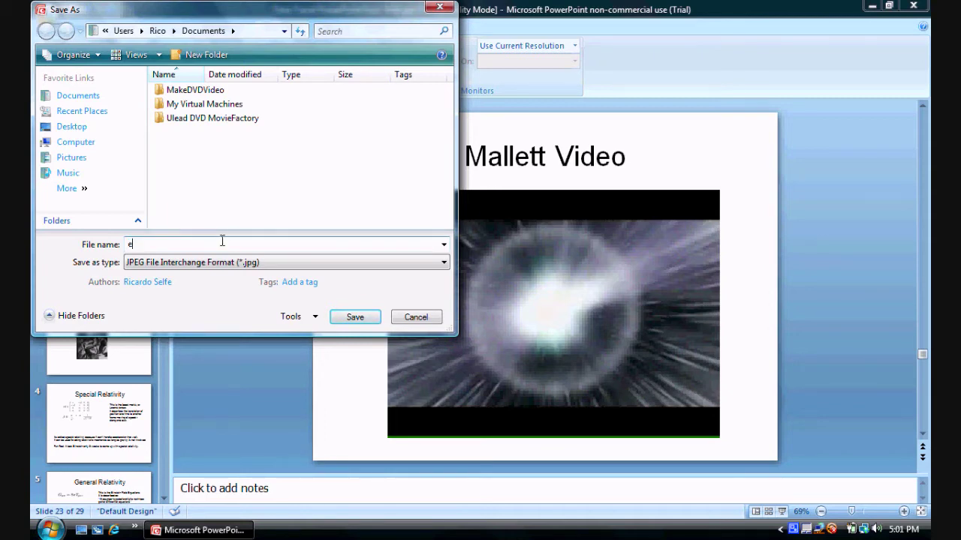
type("xample powerpoint pictures")
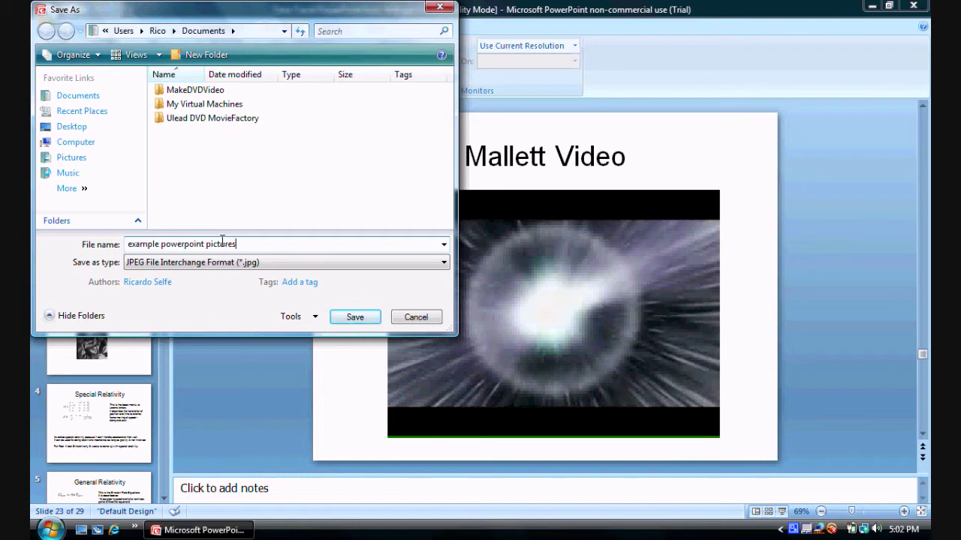
left_click(342, 317)
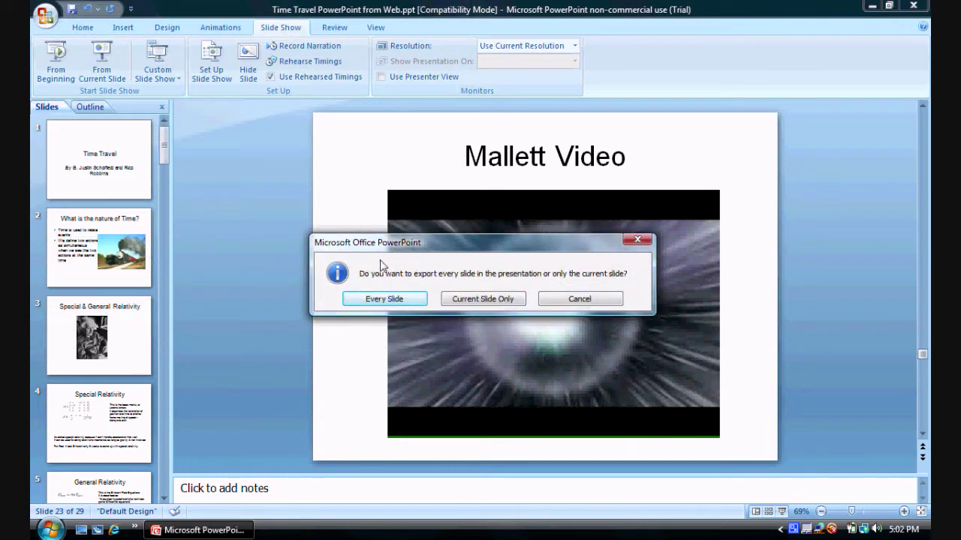
- Export every slide as a picture, then close PowerPoint without saving changes
left_click(383, 300)
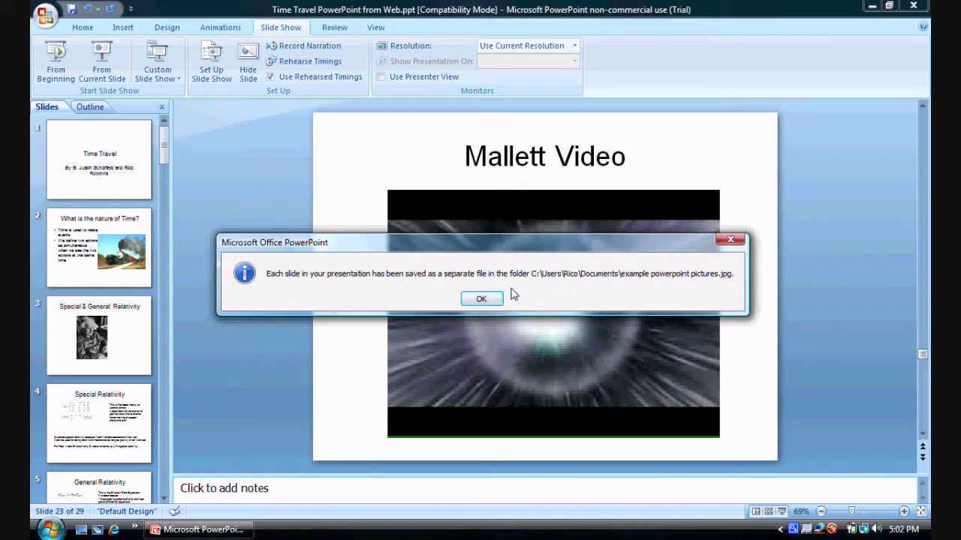
left_click(483, 300)
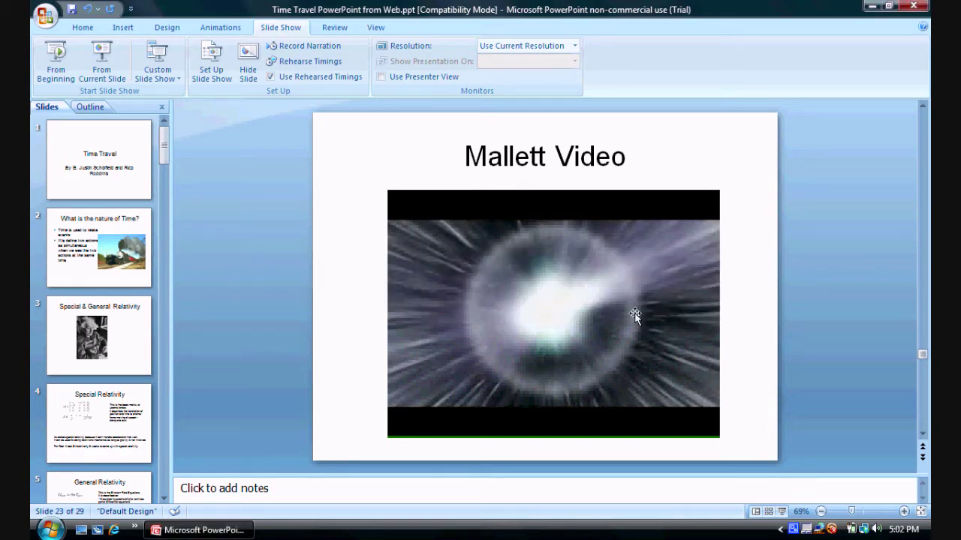
left_click(919, 6)
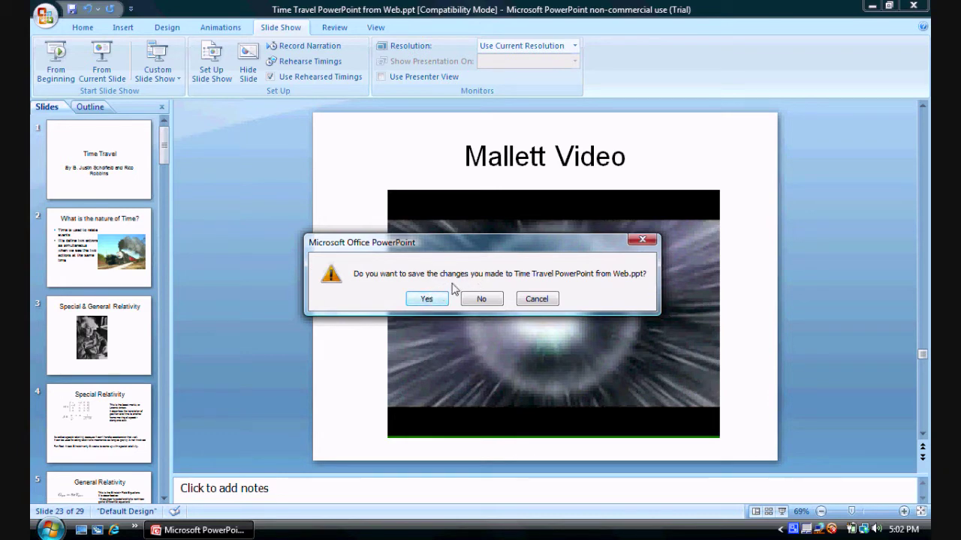
left_click(478, 299)
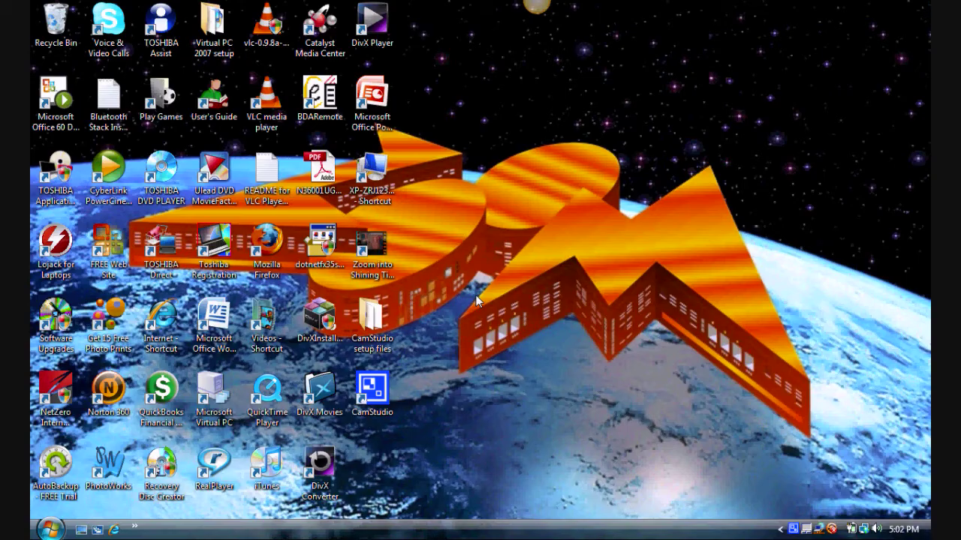
- Launch Windows Movie Maker from the Start menu and begin importing pictures
left_click(49, 533)
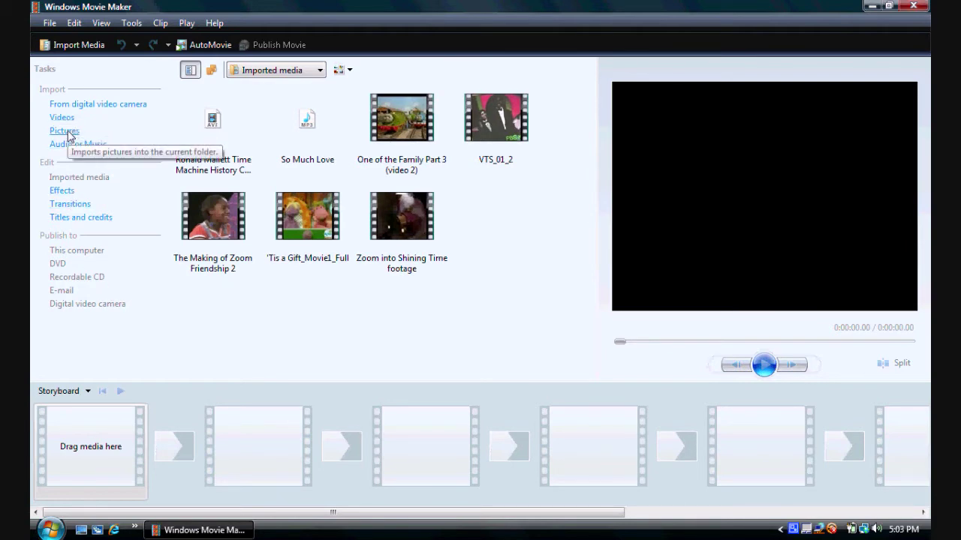
left_click(66, 131)
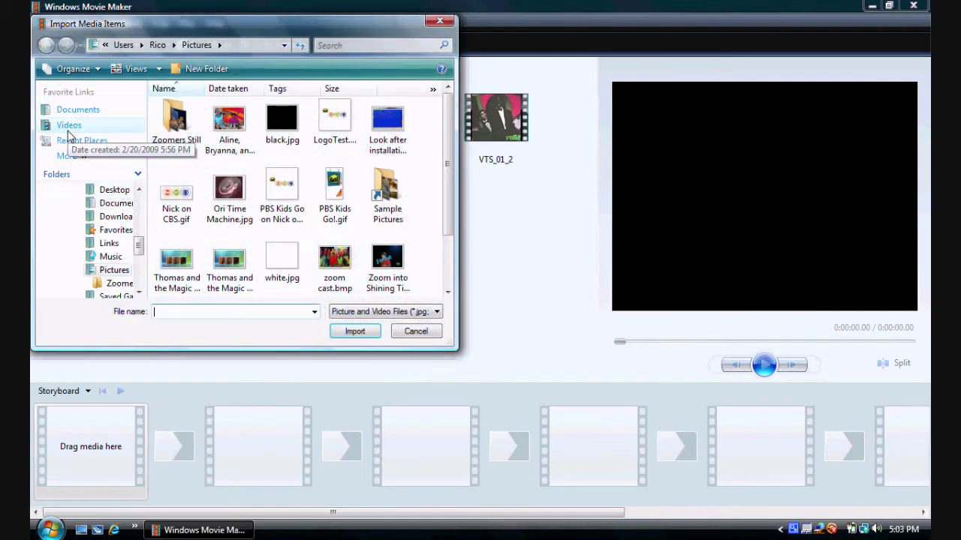
- Import Slide1 through Slide29.JPG from Documents\example powerpoint pictures into the collection
left_click(89, 111)
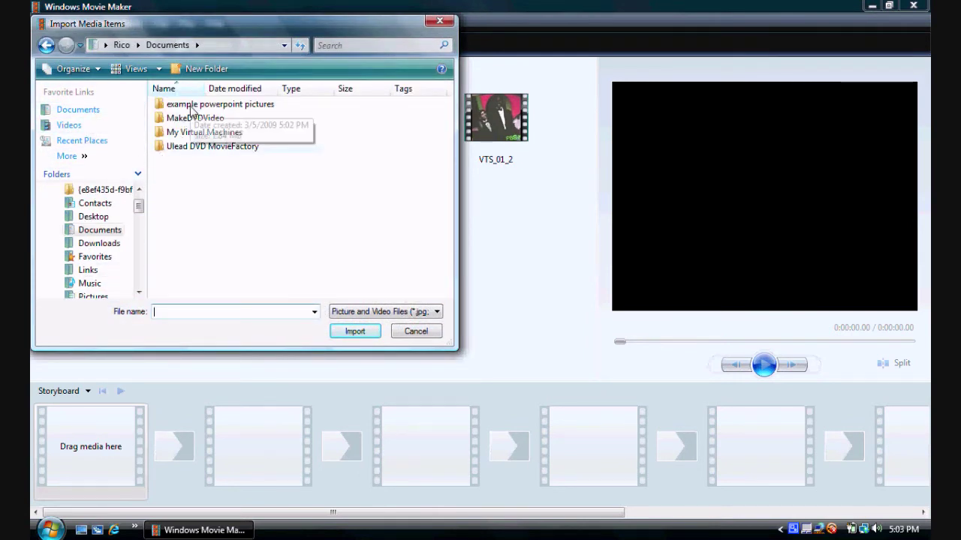
double_click(191, 110)
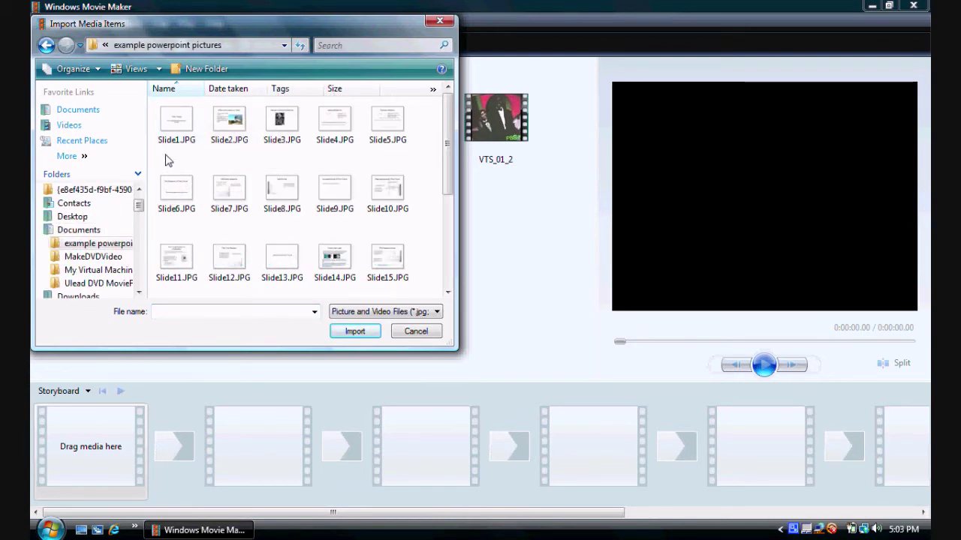
left_click_drag(166, 147, 187, 155)
left_click_drag(160, 154, 454, 162)
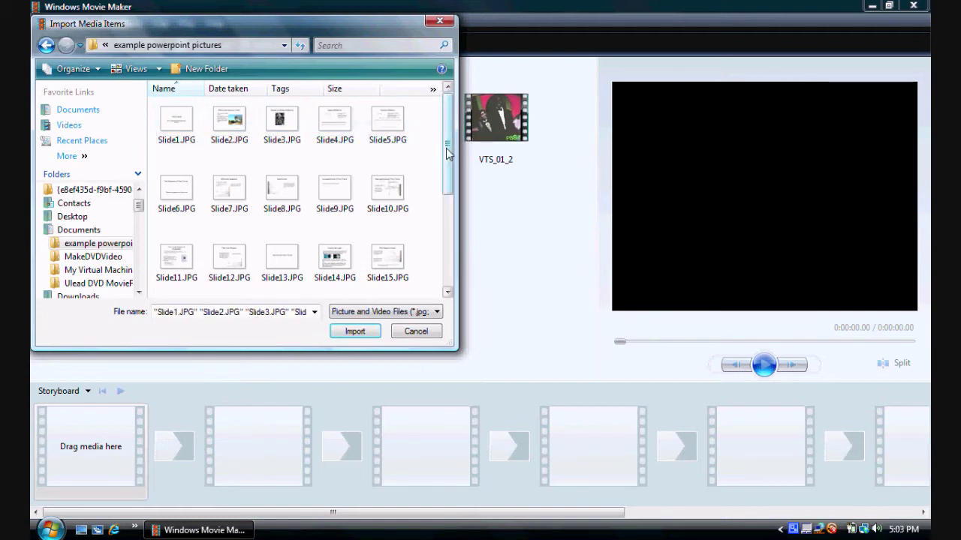
left_click(166, 92)
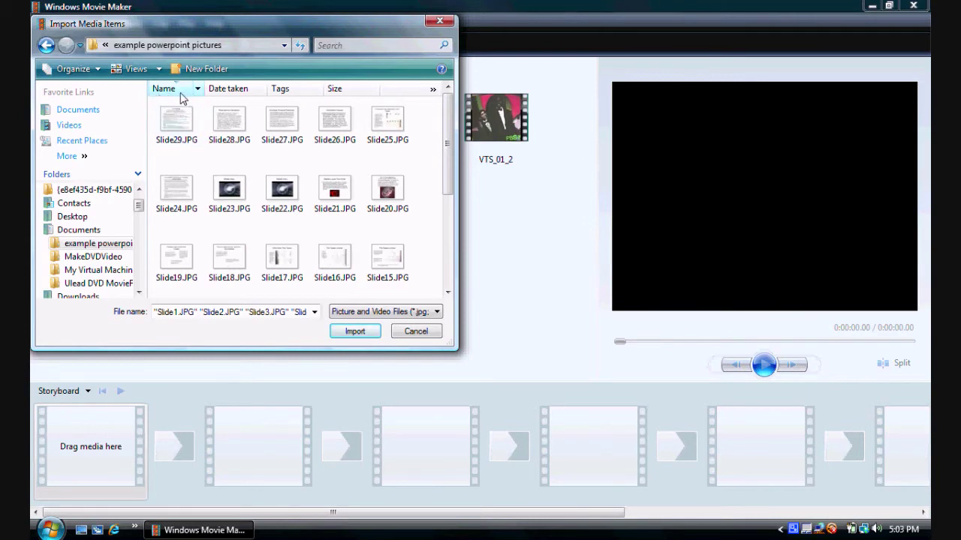
left_click(184, 92)
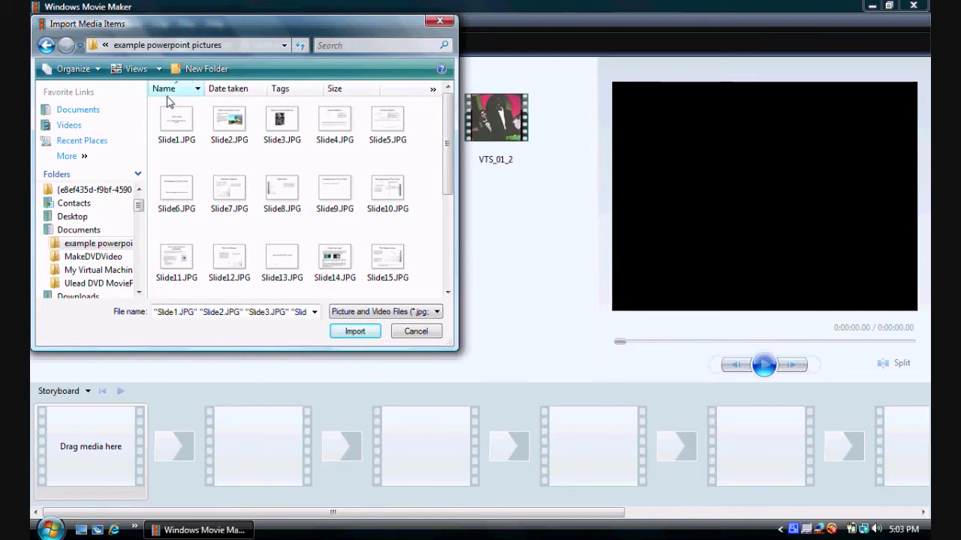
left_click_drag(168, 102, 189, 140)
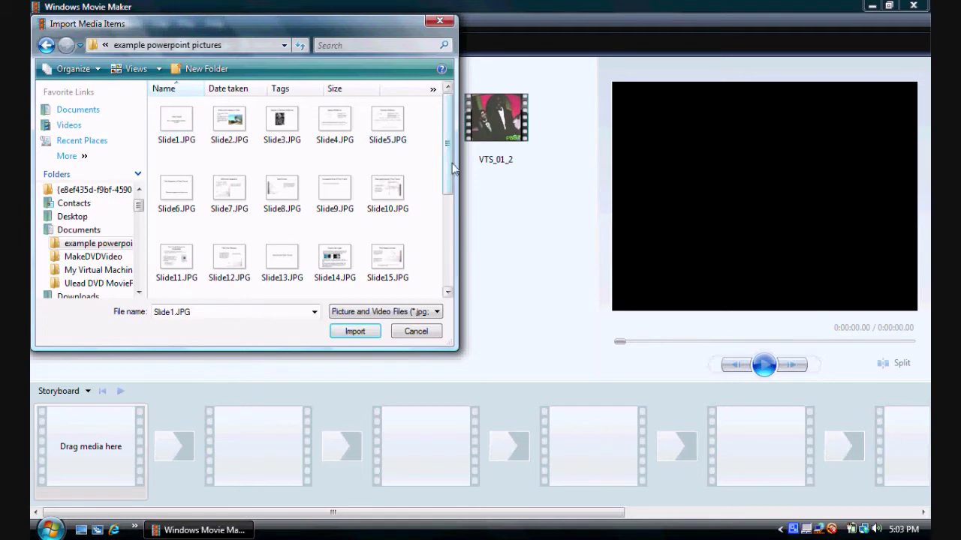
left_click_drag(451, 163, 452, 304)
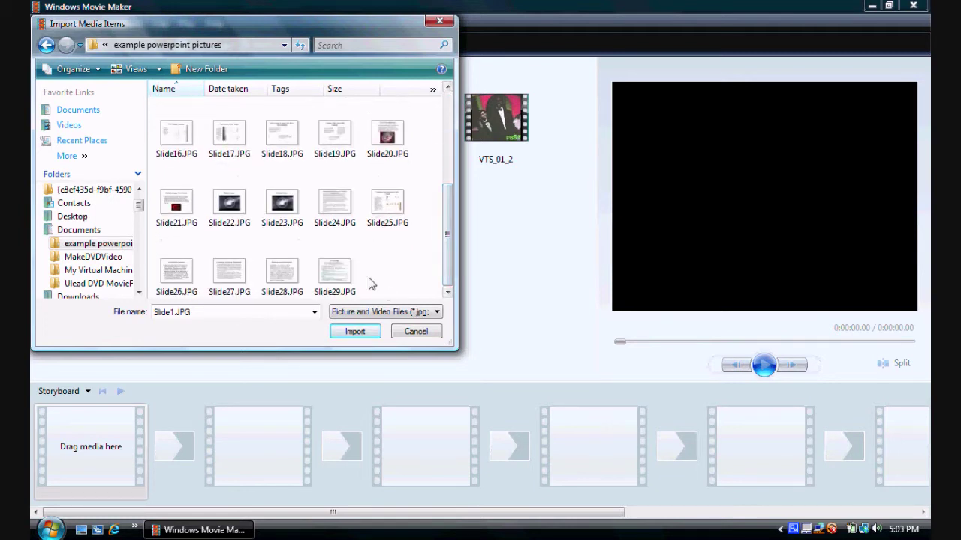
left_click_drag(430, 286, 159, 17)
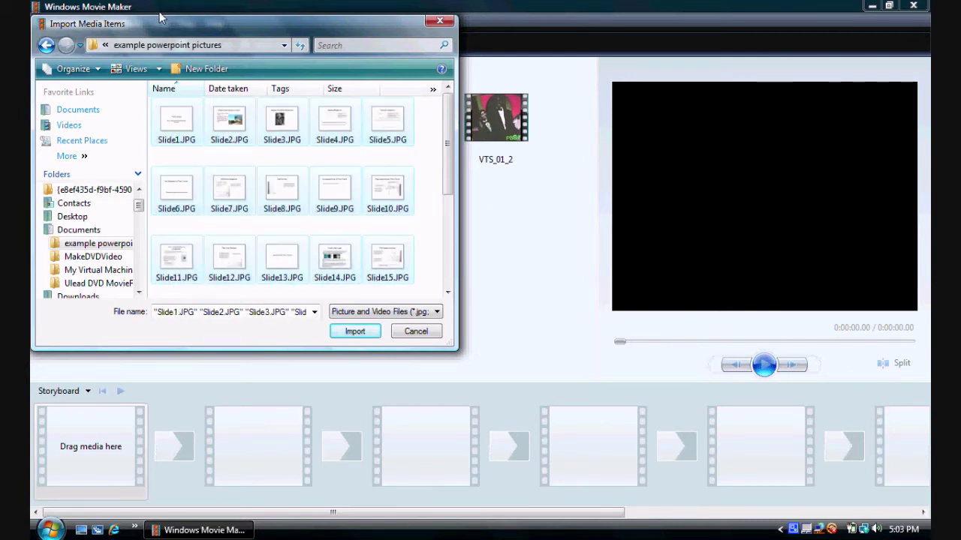
left_click(347, 335)
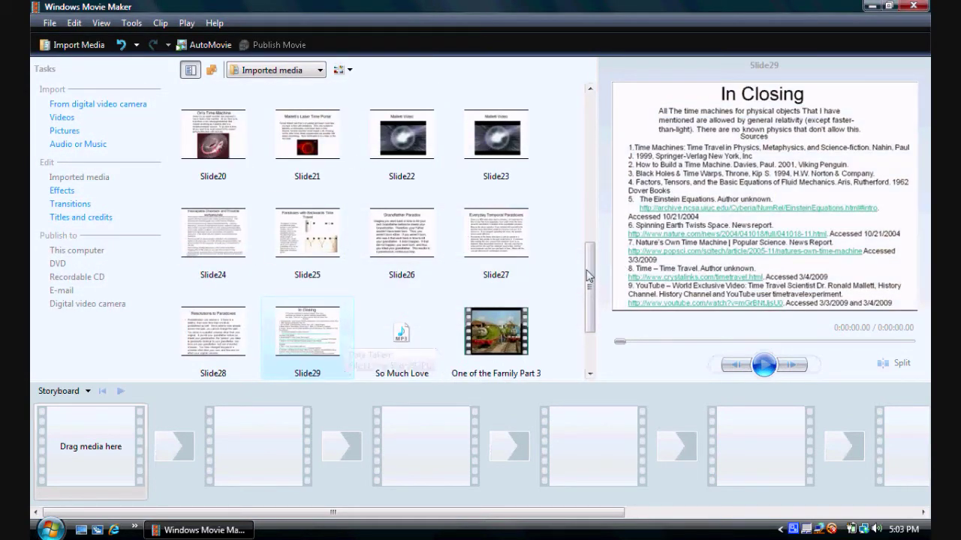
left_click_drag(590, 279, 606, 96)
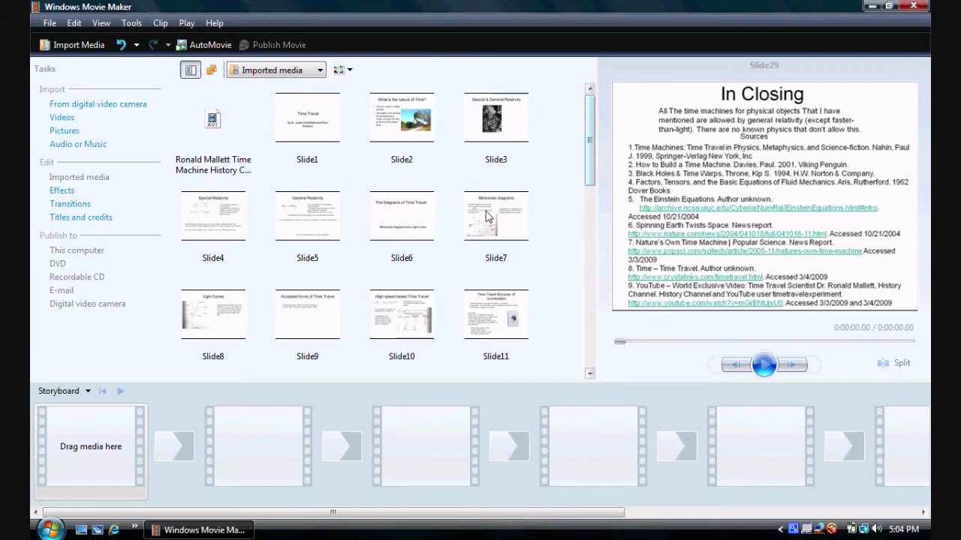
left_click(73, 396)
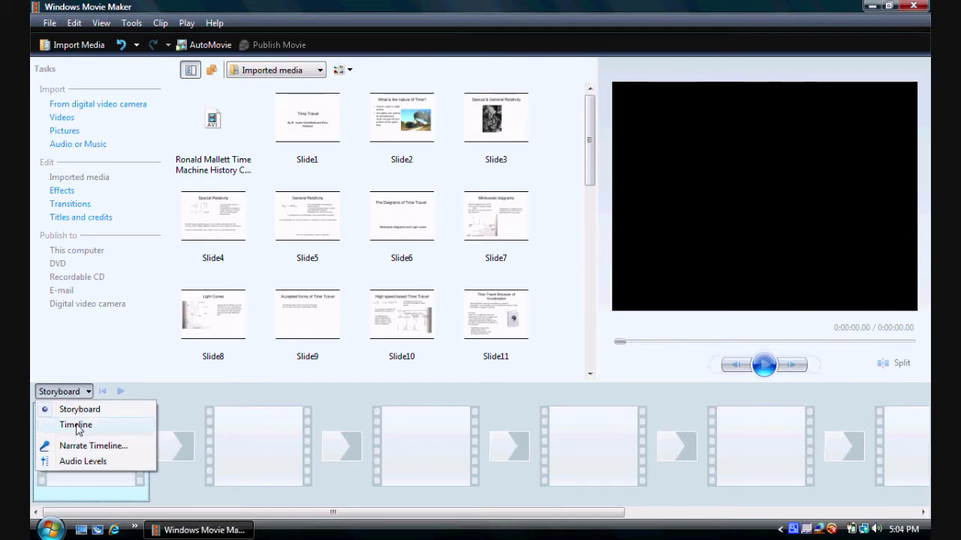
- Switch the project view from Storyboard to Timeline
left_click(76, 426)
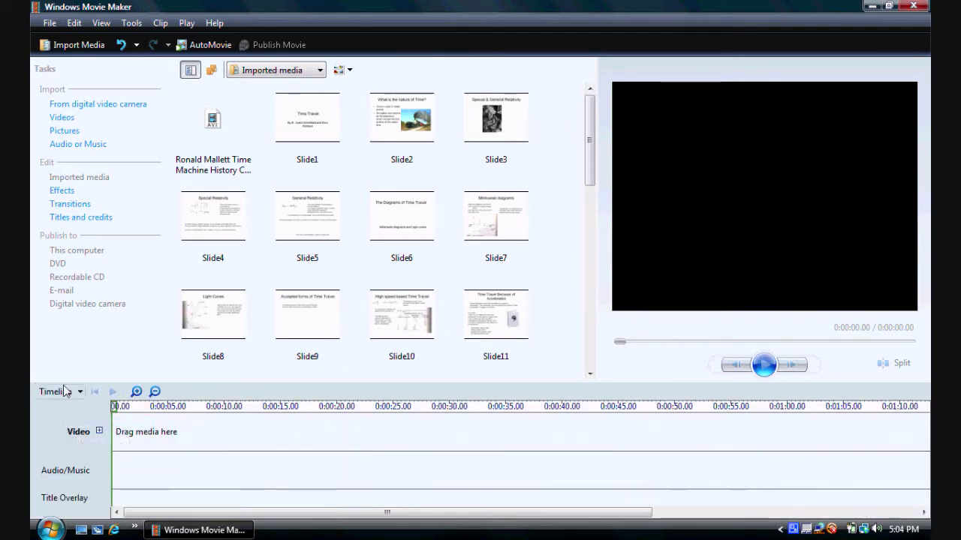
left_click(66, 391)
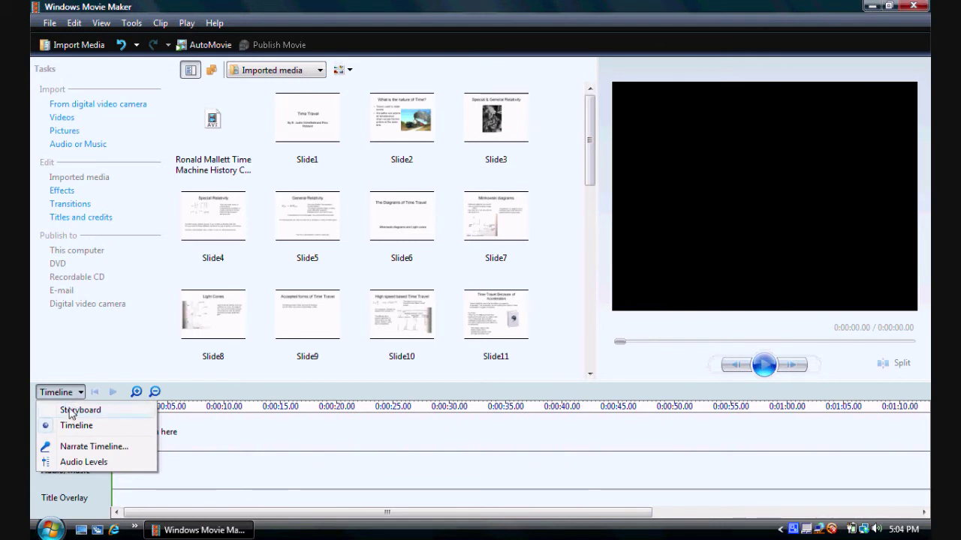
left_click(72, 413)
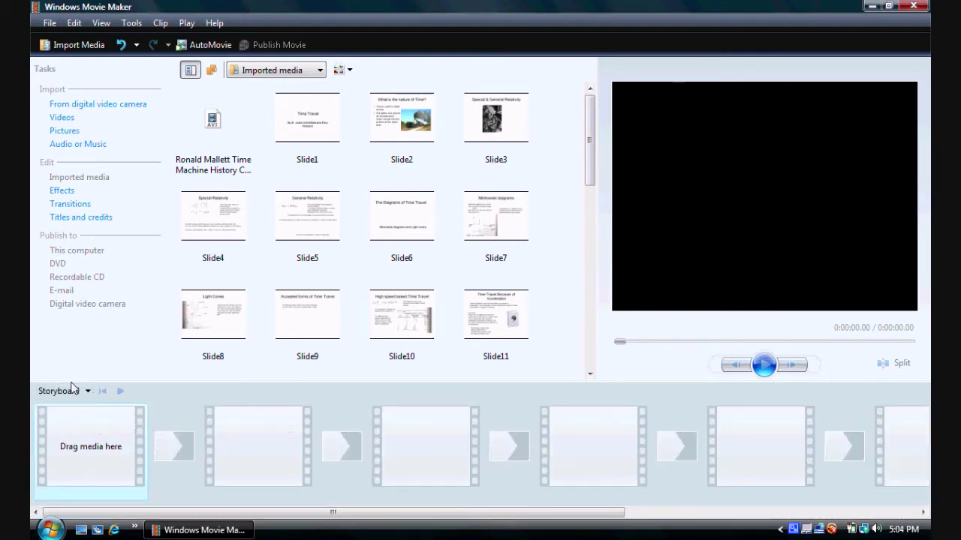
left_click(79, 391)
left_click(77, 425)
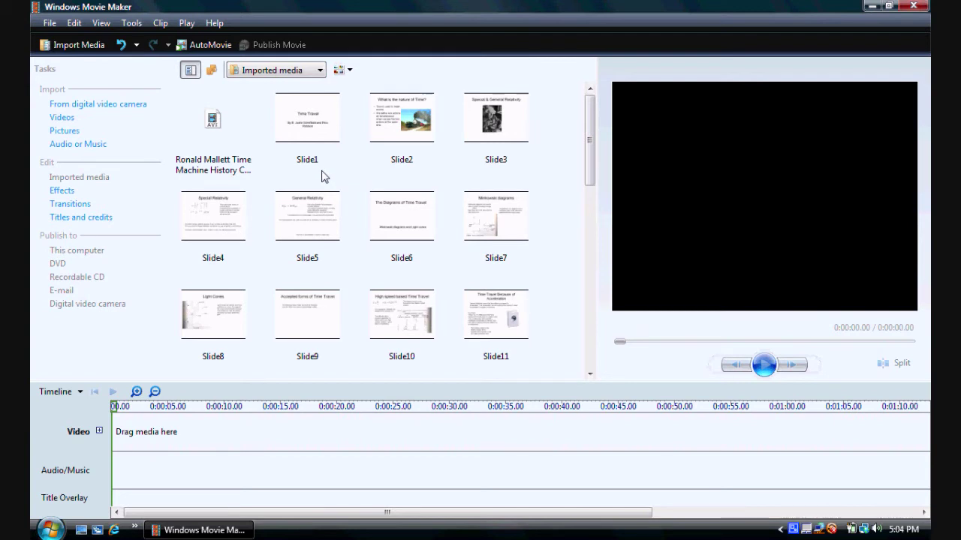
- Add Slide1 through Slide3 to the timeline with Ctrl+D
left_click(317, 150)
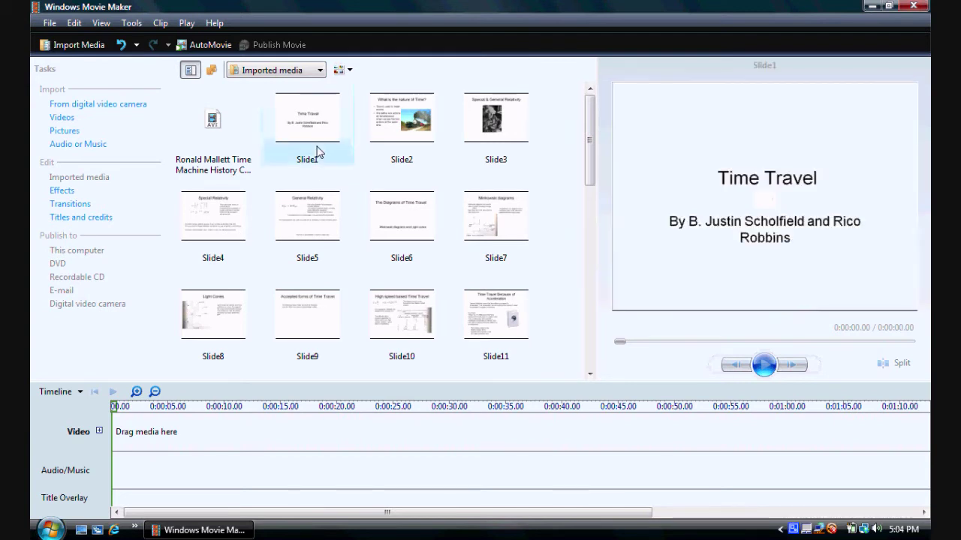
left_click(385, 142)
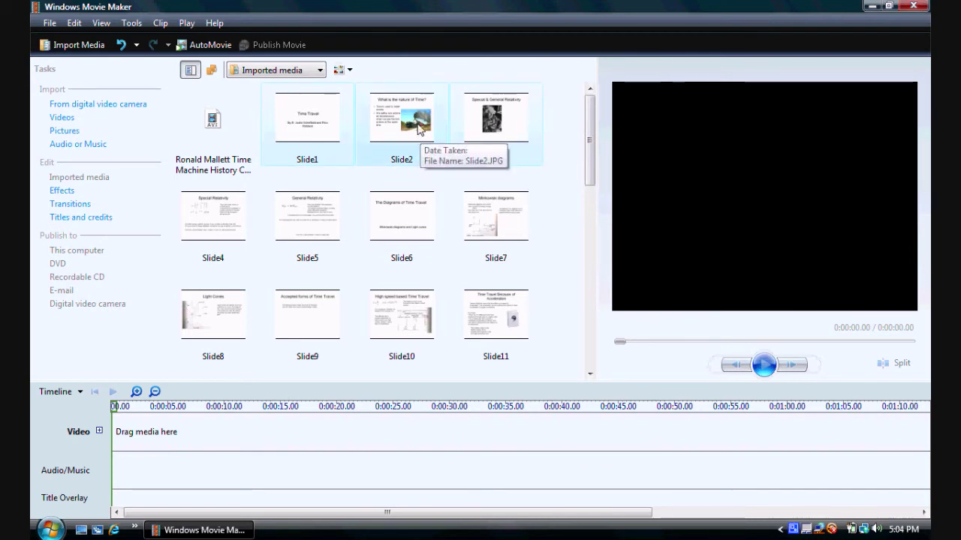
key("ctrl+d")
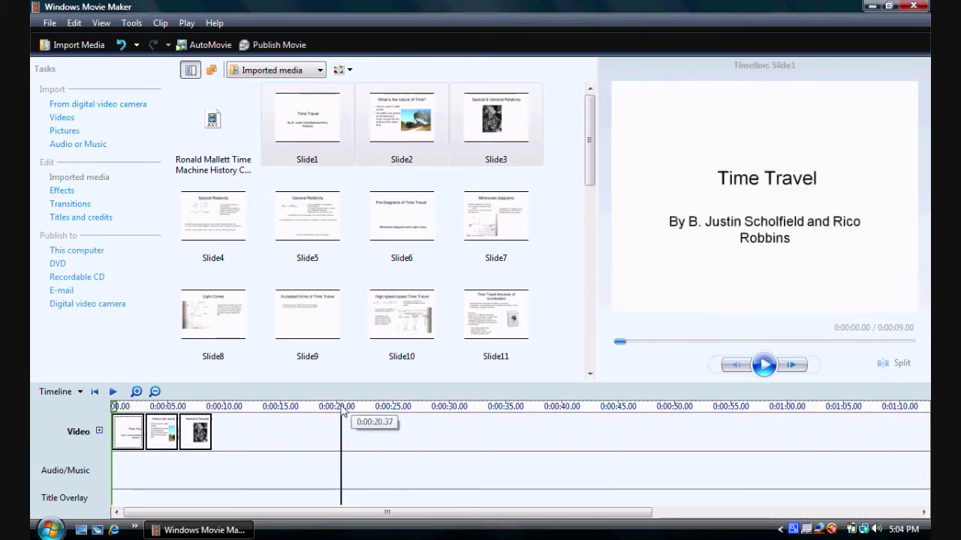
- Select Slide20 through Slide27 in the media collection, then clear the selection
left_click(315, 277)
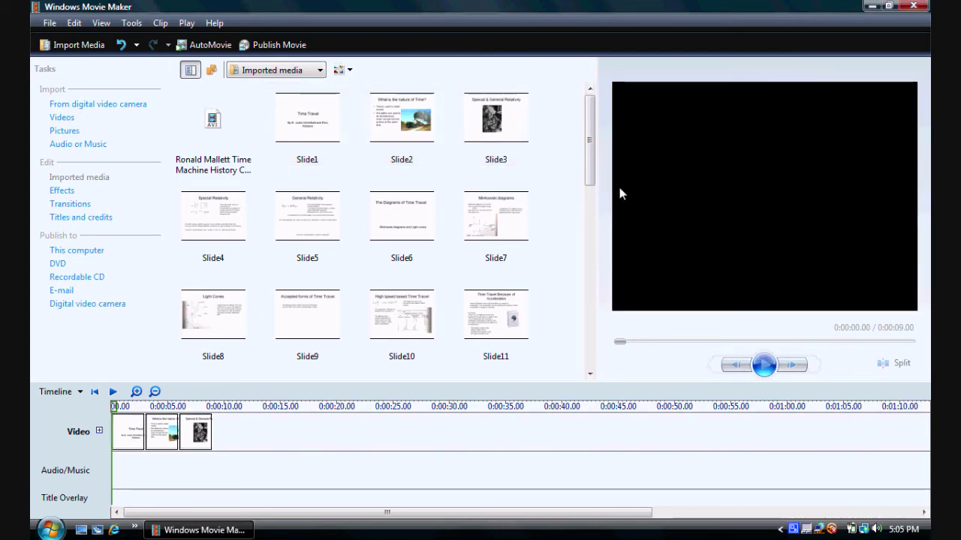
left_click_drag(599, 174, 623, 329)
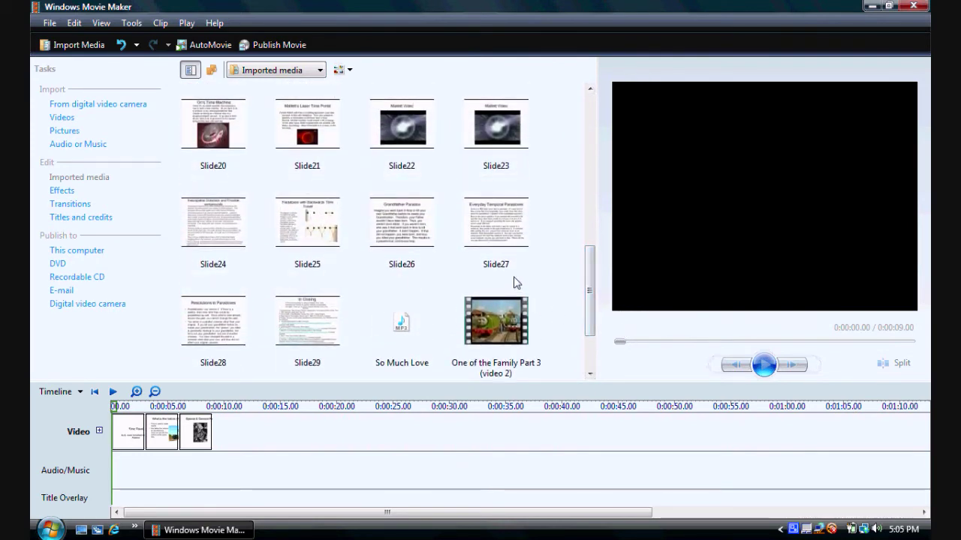
mouse_move(515, 277)
left_mouse_down()
mouse_move(240, 185)
mouse_move(203, 88)
mouse_move(211, 168)
mouse_move(195, 183)
mouse_move(242, 414)
left_mouse_up()
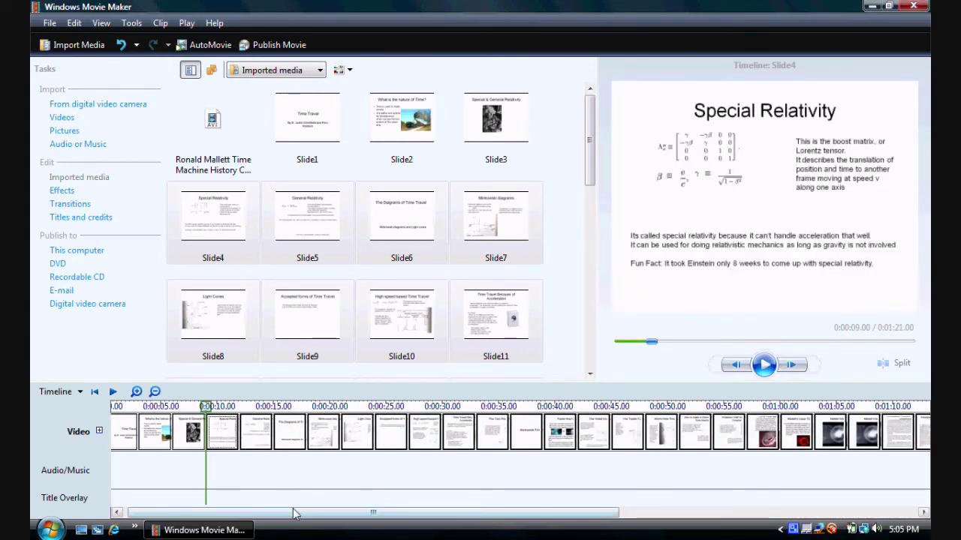
left_click_drag(297, 514, 629, 451)
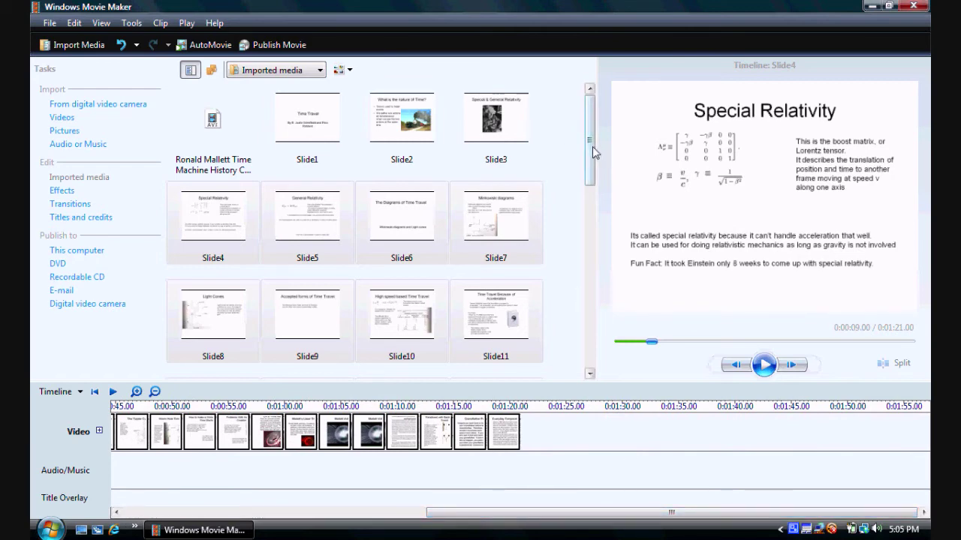
left_click_drag(592, 150, 582, 321)
left_click(558, 338)
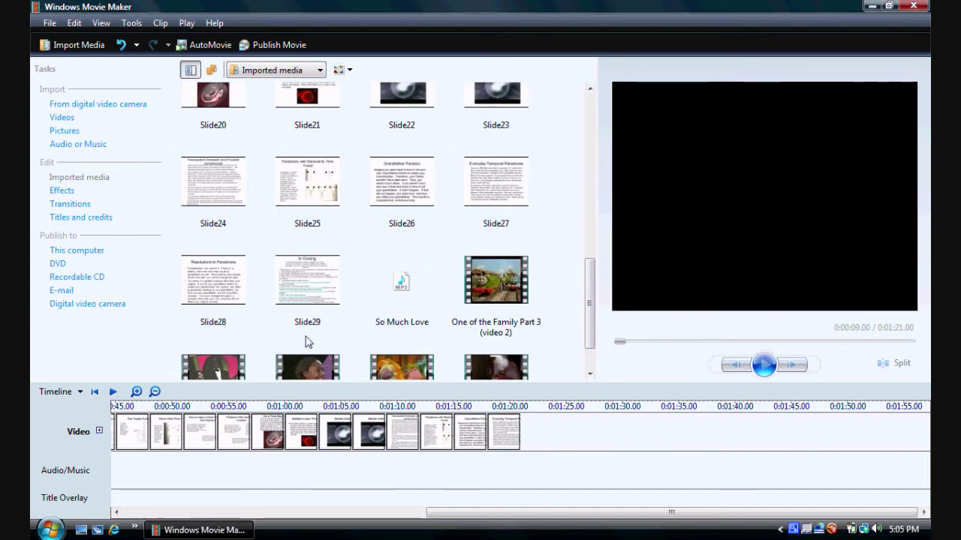
- Place Slide28 and Slide29 at the end of the Video track
left_click(227, 305)
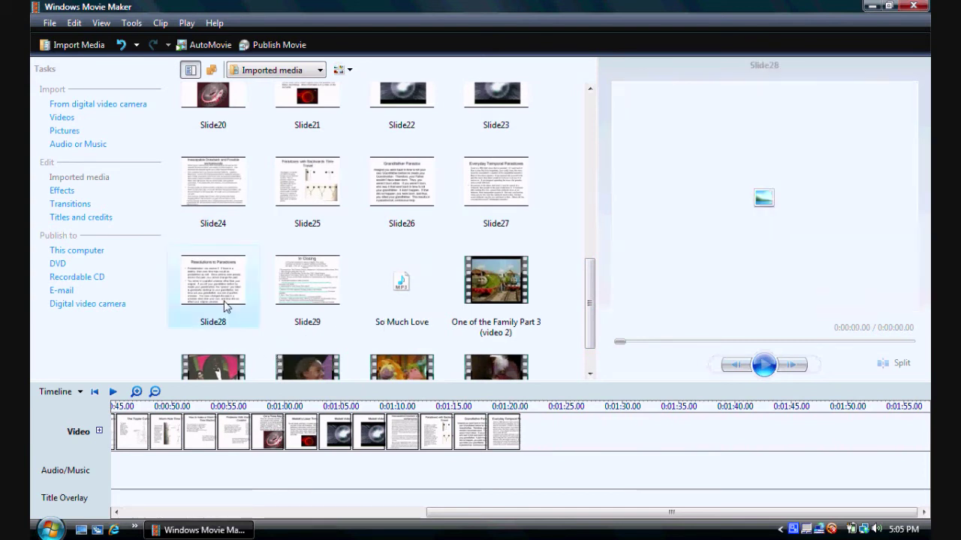
left_click(300, 302)
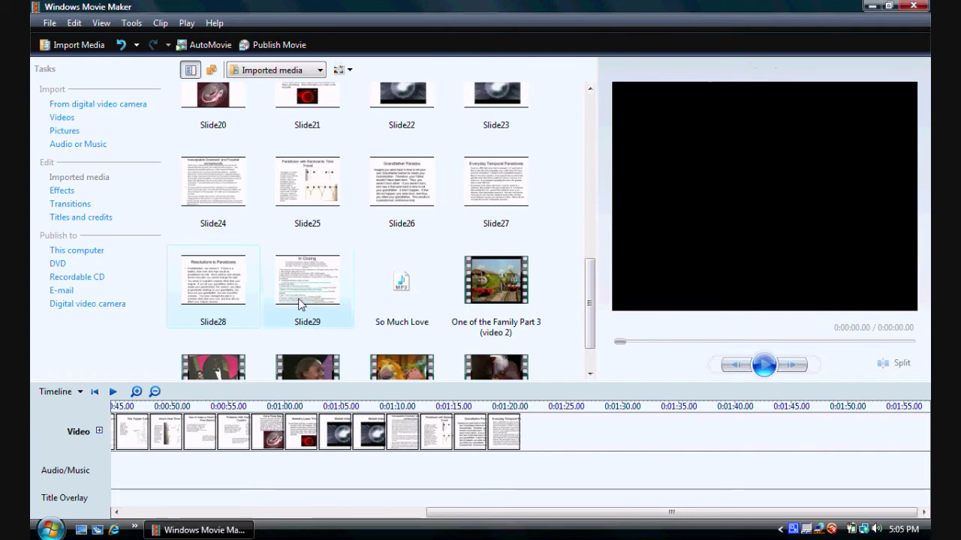
mouse_move(300, 303)
left_mouse_down()
mouse_move(353, 360)
mouse_move(534, 446)
left_mouse_up()
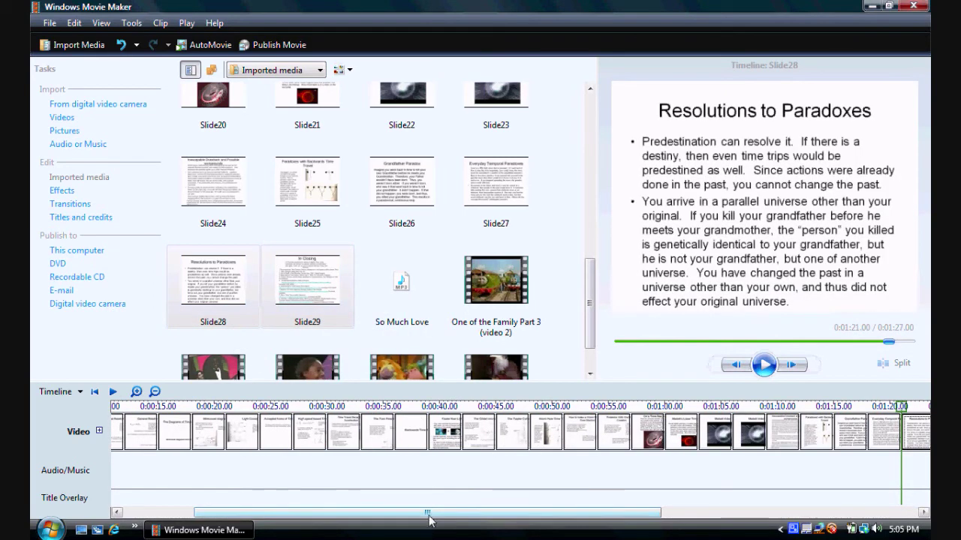
left_click_drag(428, 513, 272, 497)
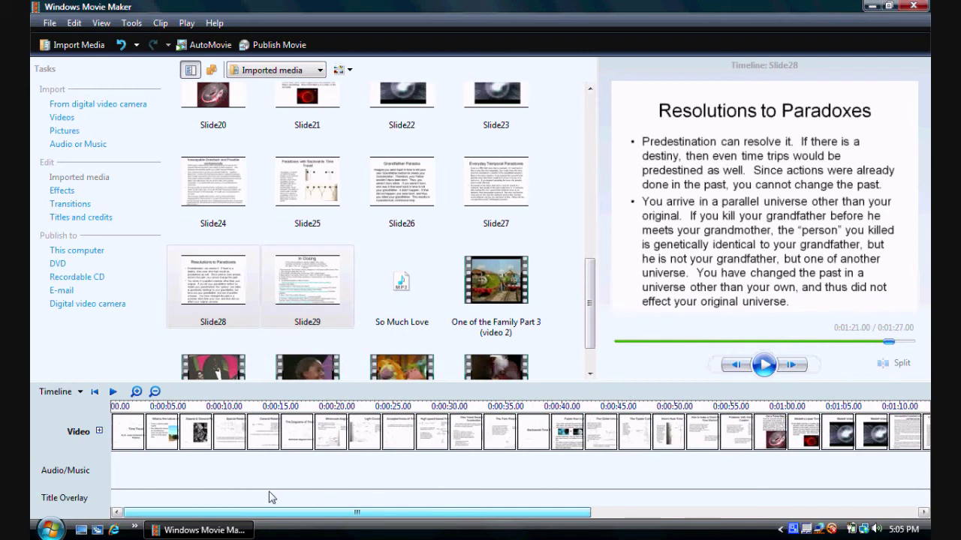
- Switch the project back to Storyboard view
left_click(47, 394)
left_click(52, 410)
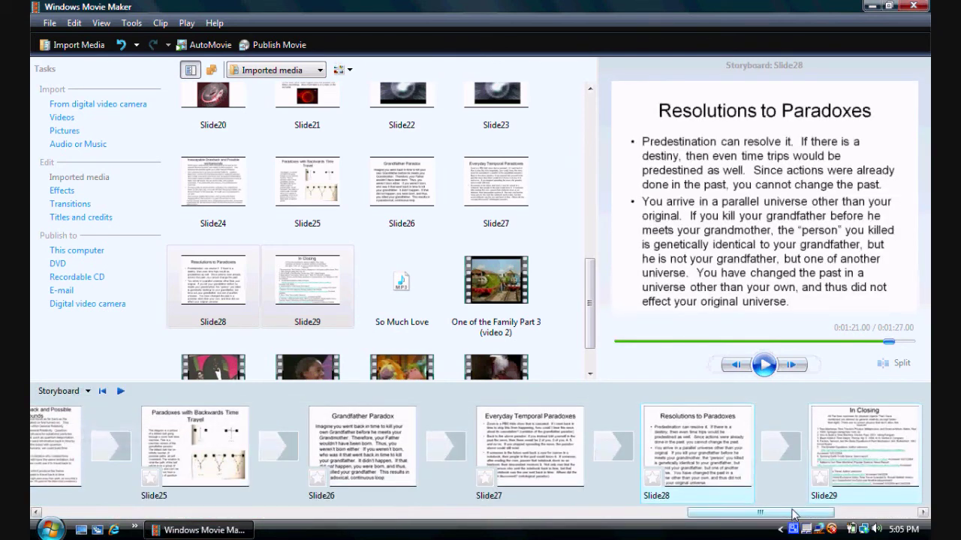
left_click(769, 451)
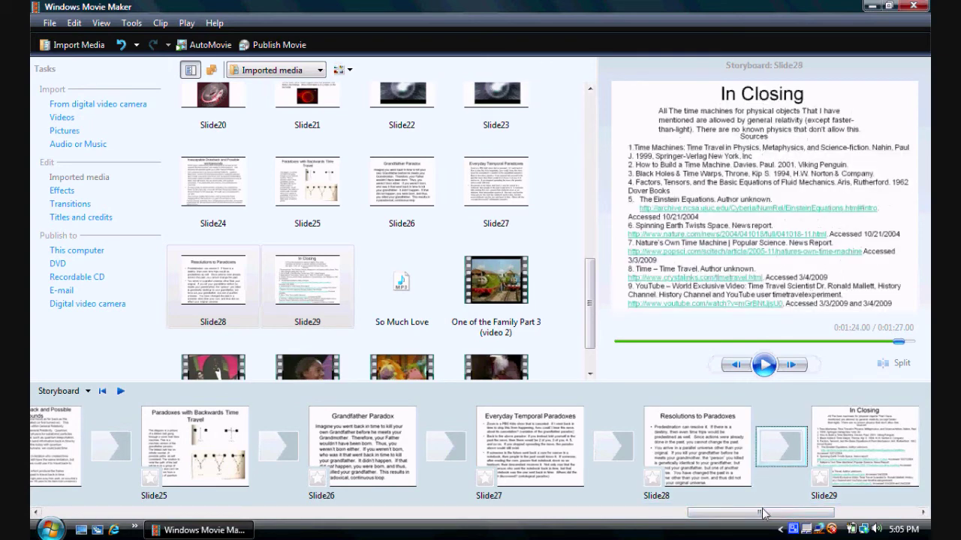
- Select Slide1, preview the 1:27 movie, and rewind it to the start
left_click_drag(763, 514, 98, 502)
left_click(78, 476)
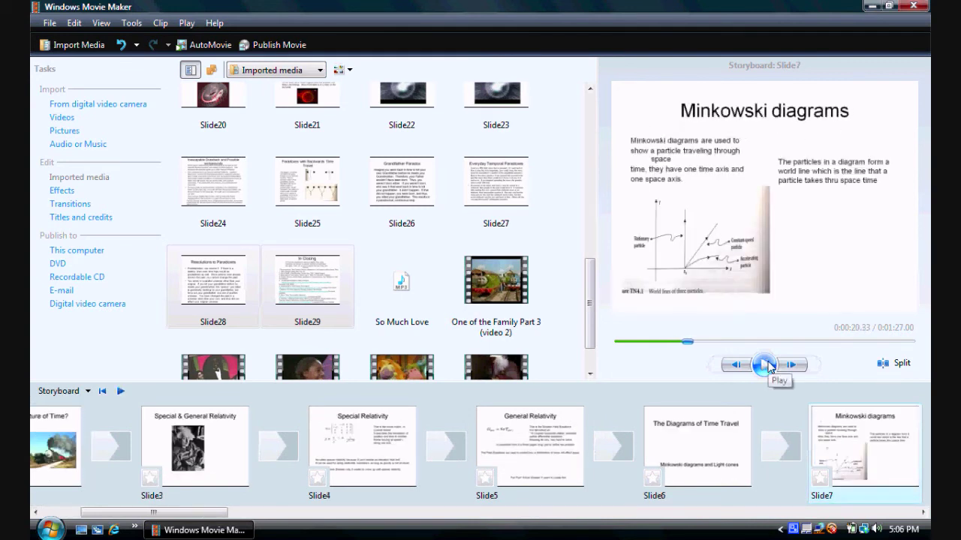
left_click(649, 343)
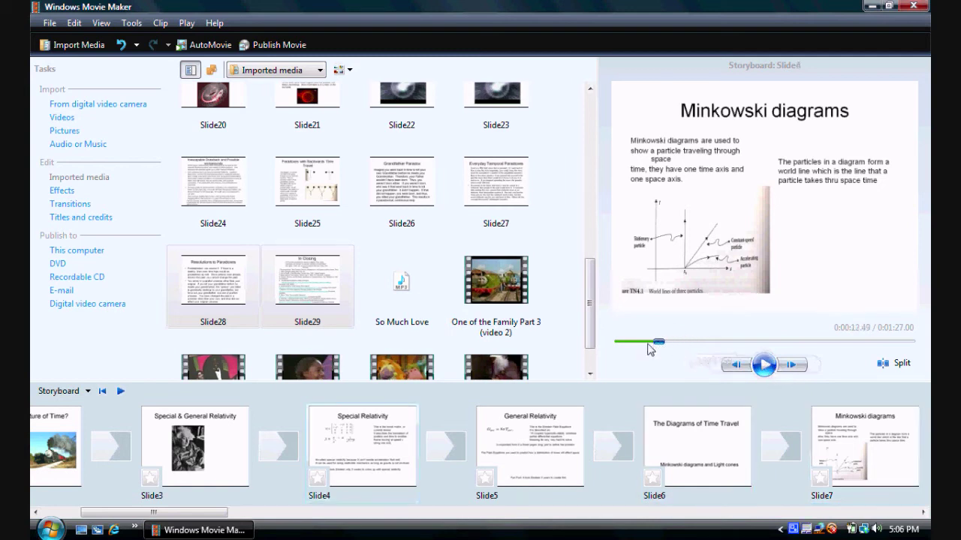
key("Left")
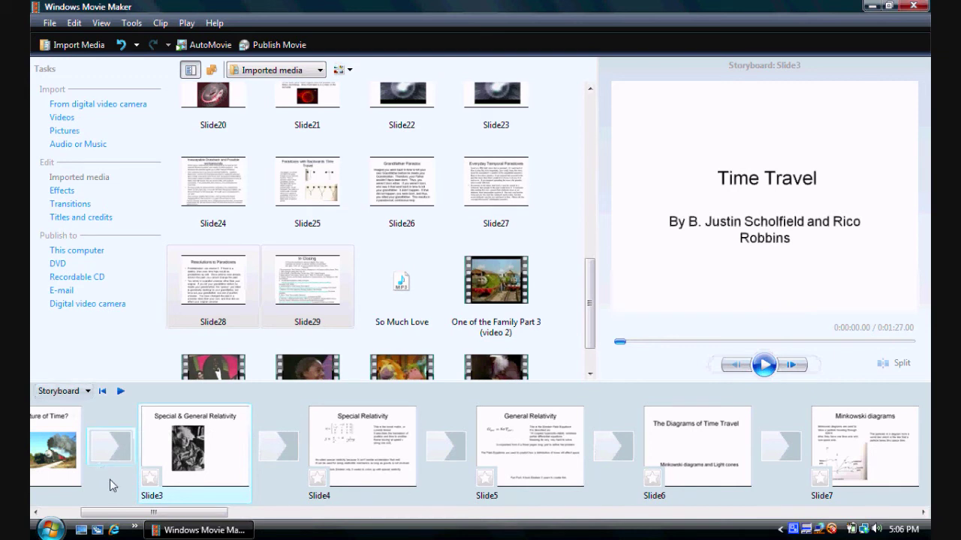
- Switch Movie Maker from Storyboard to Timeline view and open the Narrate Timeline pane
left_click_drag(120, 513, 71, 513)
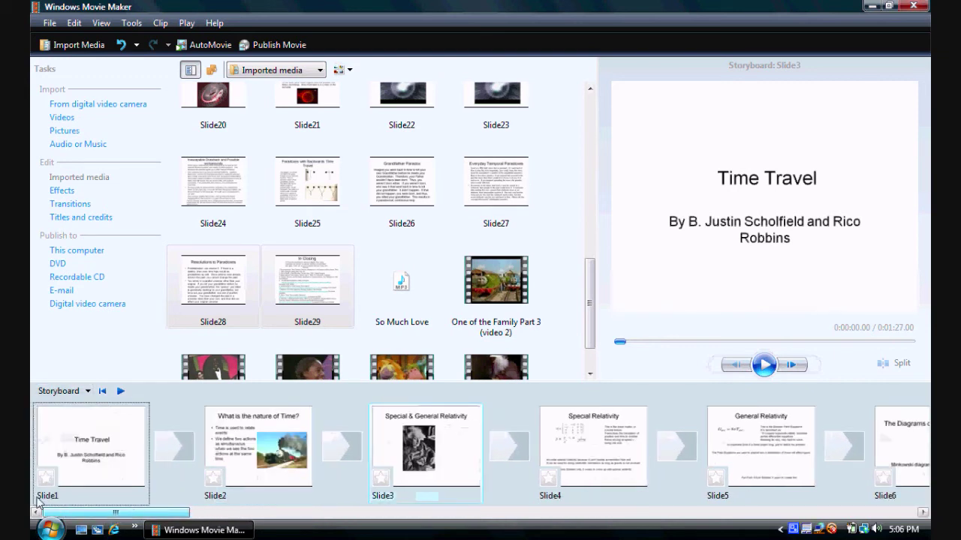
left_click(73, 391)
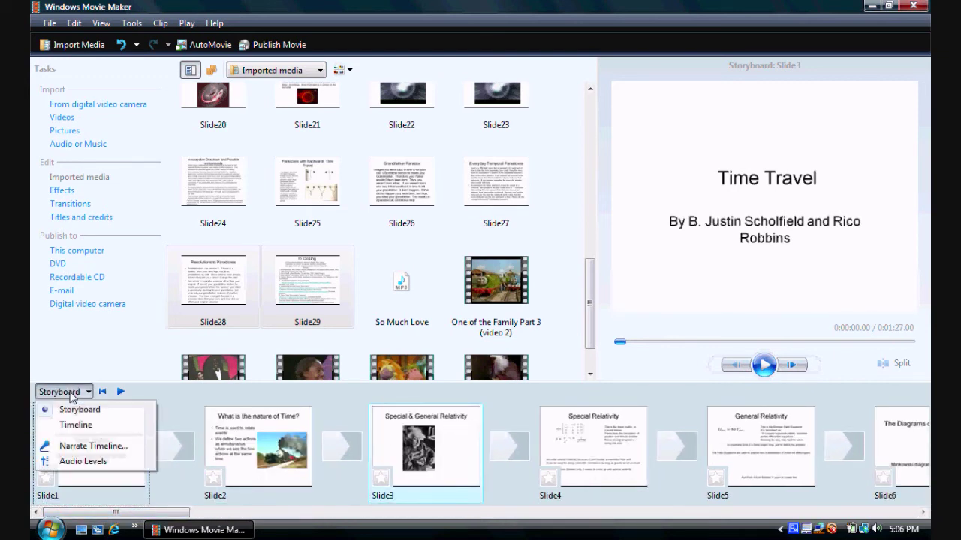
left_click(75, 425)
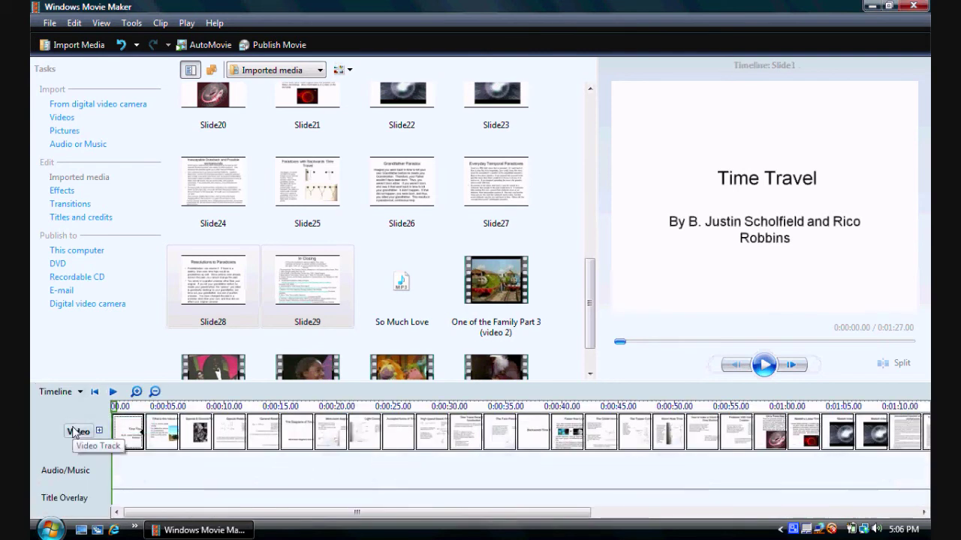
left_click(67, 393)
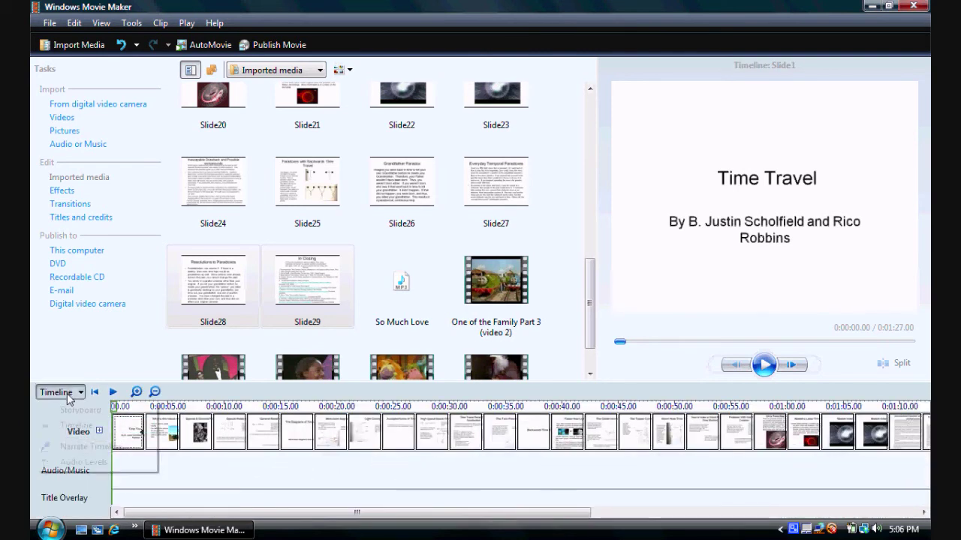
left_click(69, 446)
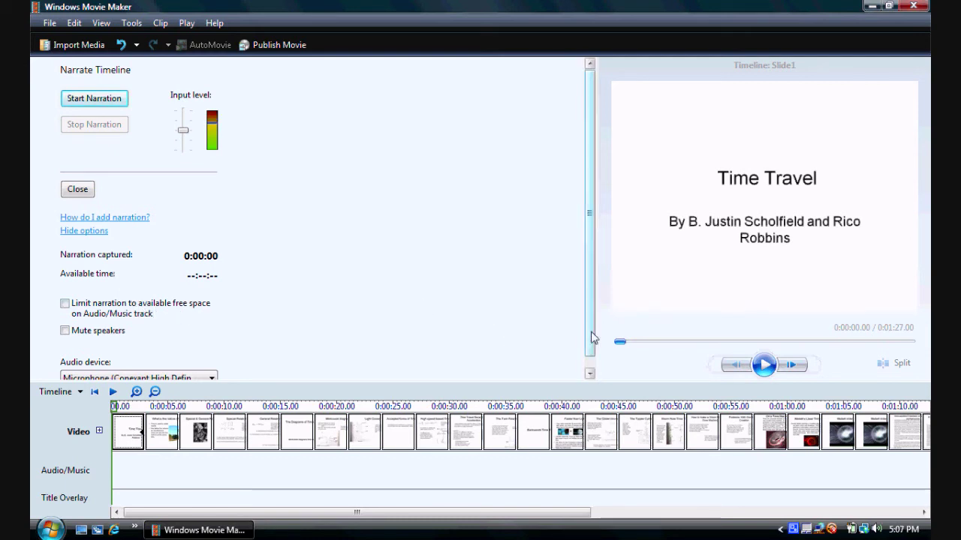
- Open Time Travel PowerPoint from Web.ppt from Documents in a restored window moved right
left_click(51, 530)
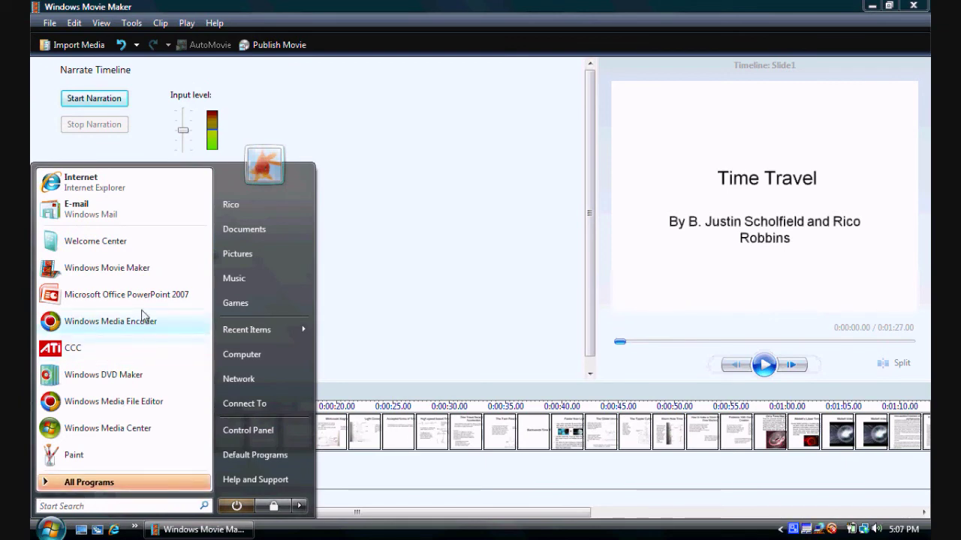
left_click(259, 229)
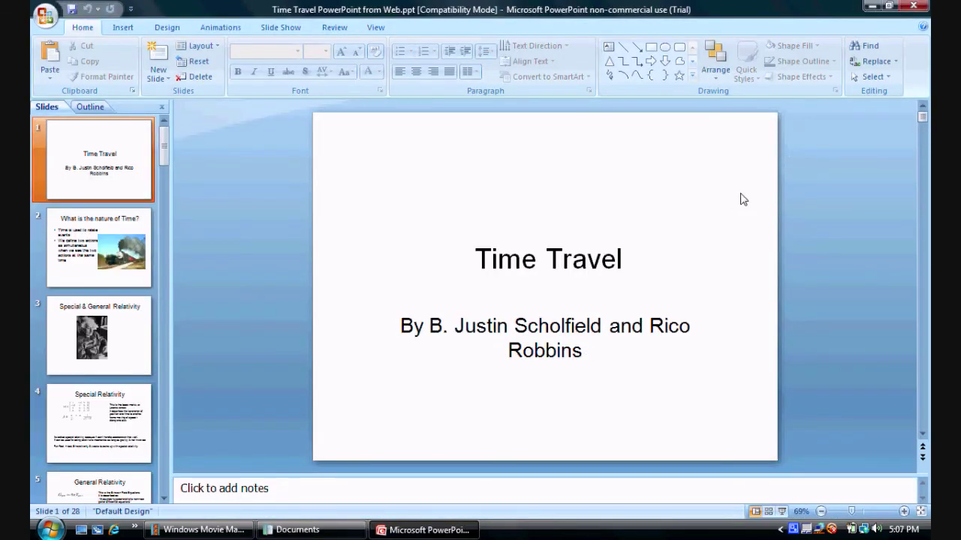
left_click(888, 6)
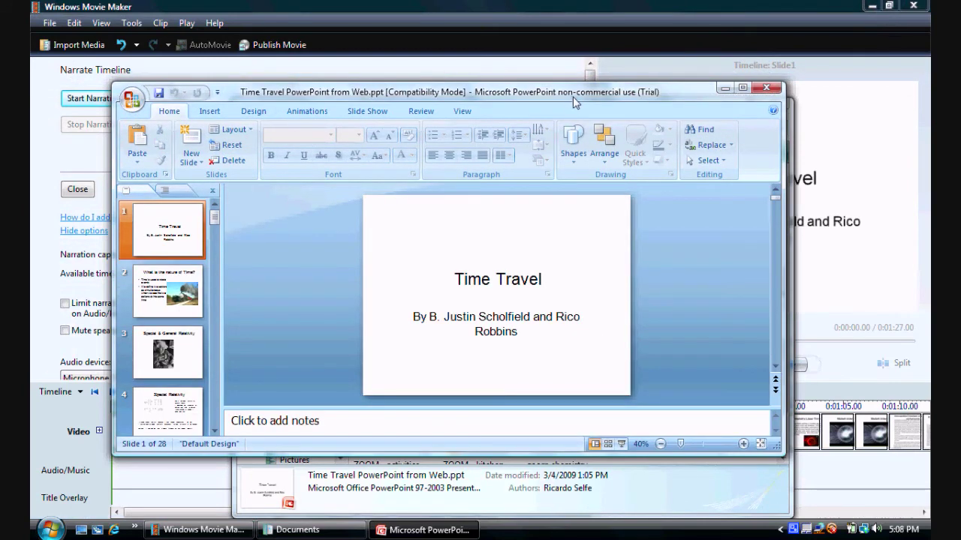
left_click_drag(576, 98, 680, 88)
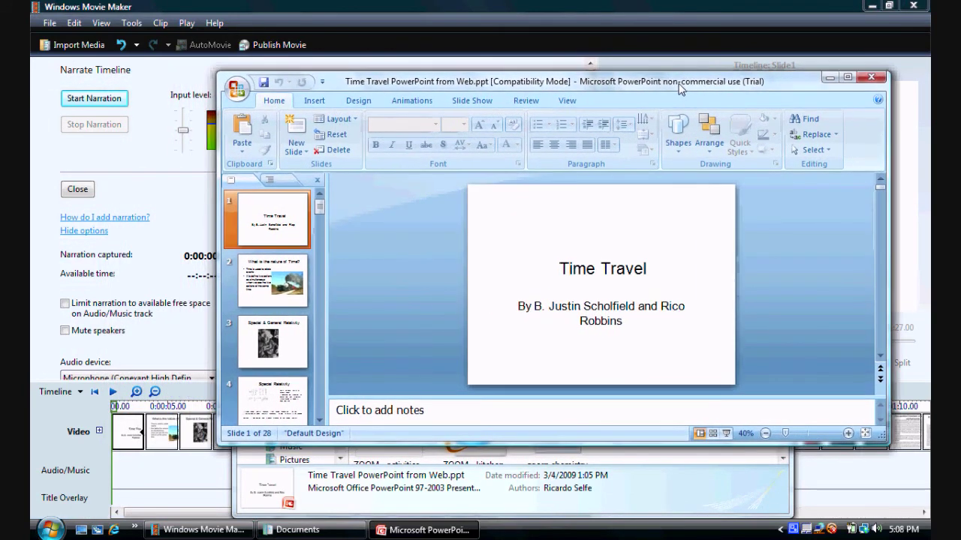
- Record about 30 seconds of narration while advancing the PowerPoint presentation to slide 2, then stop
left_click(118, 99)
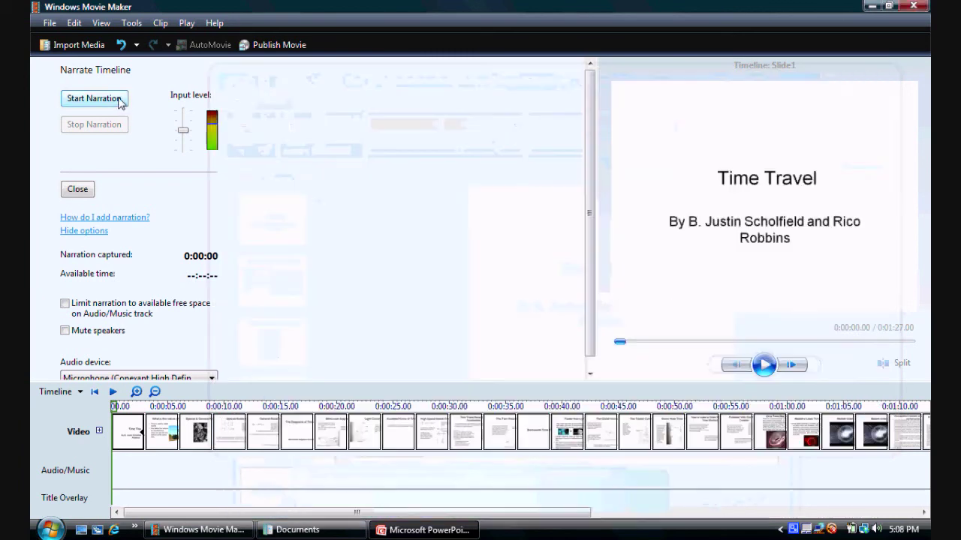
left_click(443, 529)
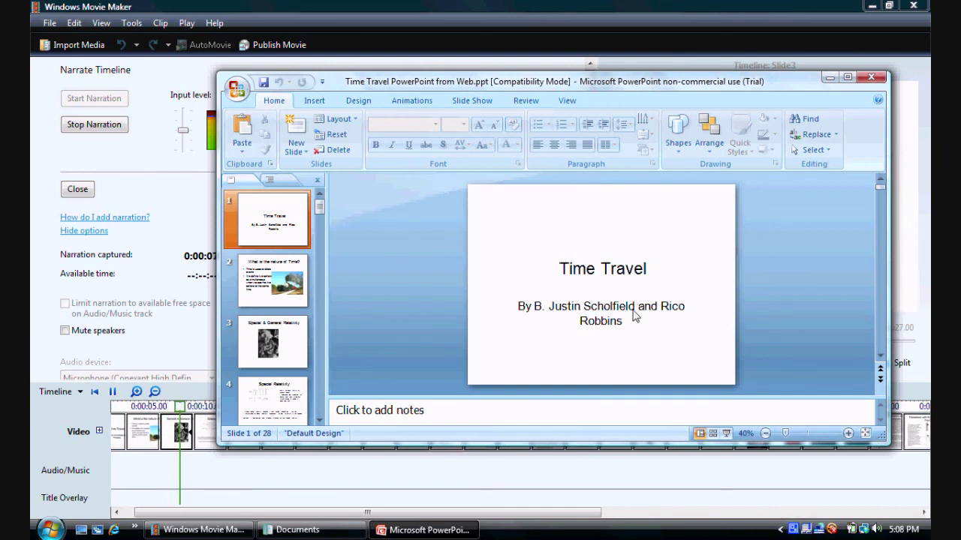
key("Down")
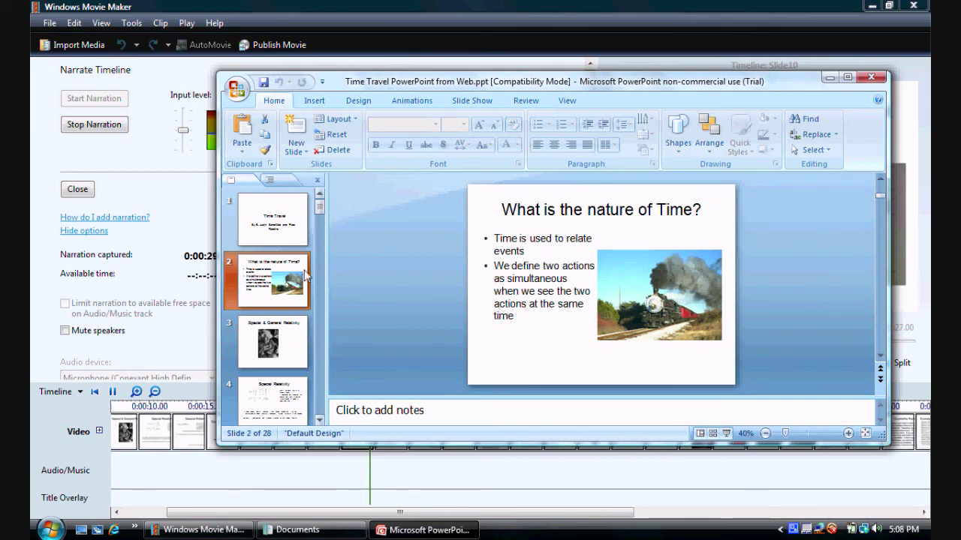
left_click(116, 126)
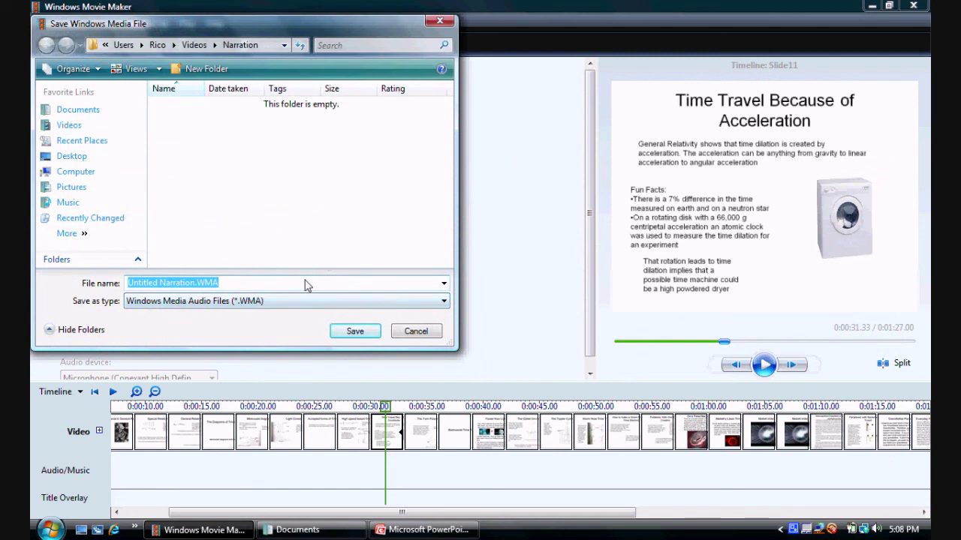
- Cancel saving Untitled Narration.WMA so the recording is discarded
left_click(414, 332)
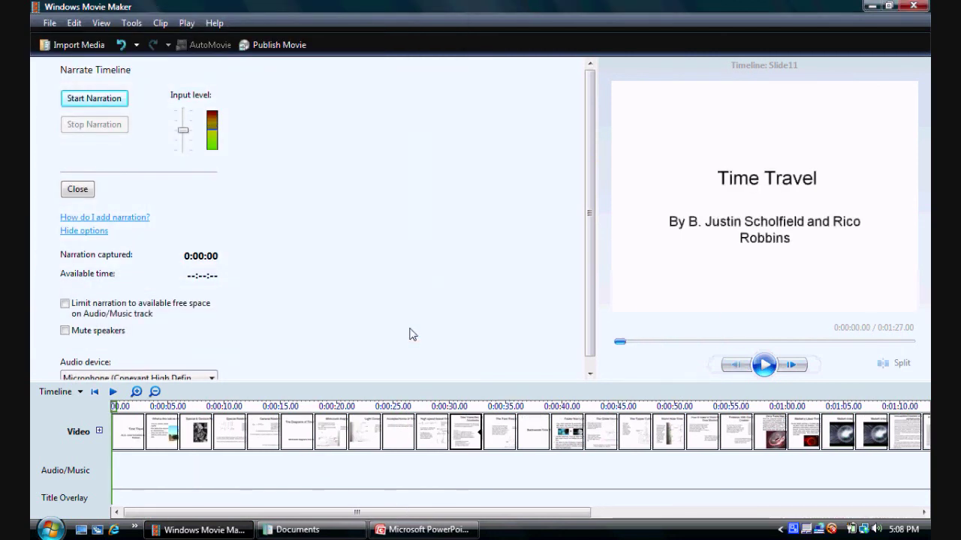